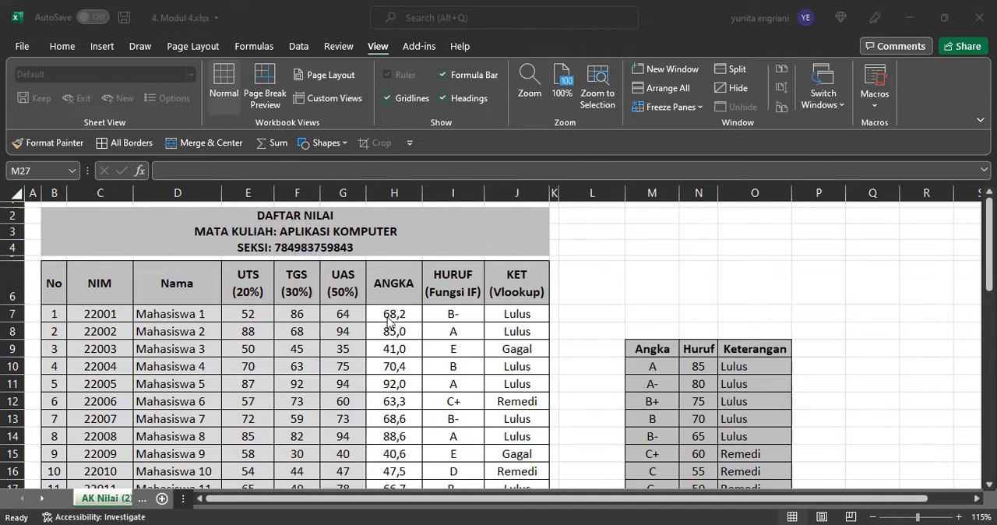
# Step: Examine the row 7 formulas for ANGKA, HURUF and KET and the Lulus count formula in the Aktivitas Mahasiswa table
pyautogui.click(397, 320)
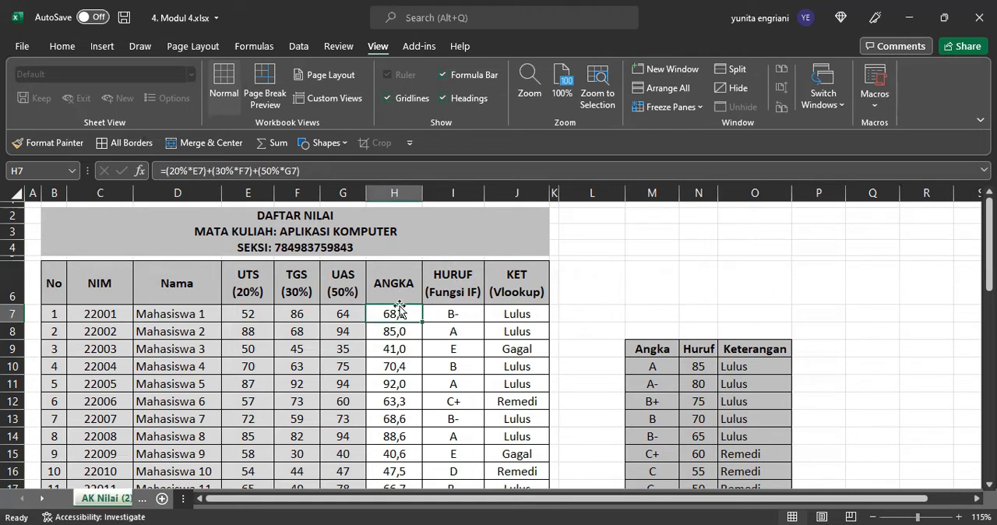
pyautogui.click(454, 316)
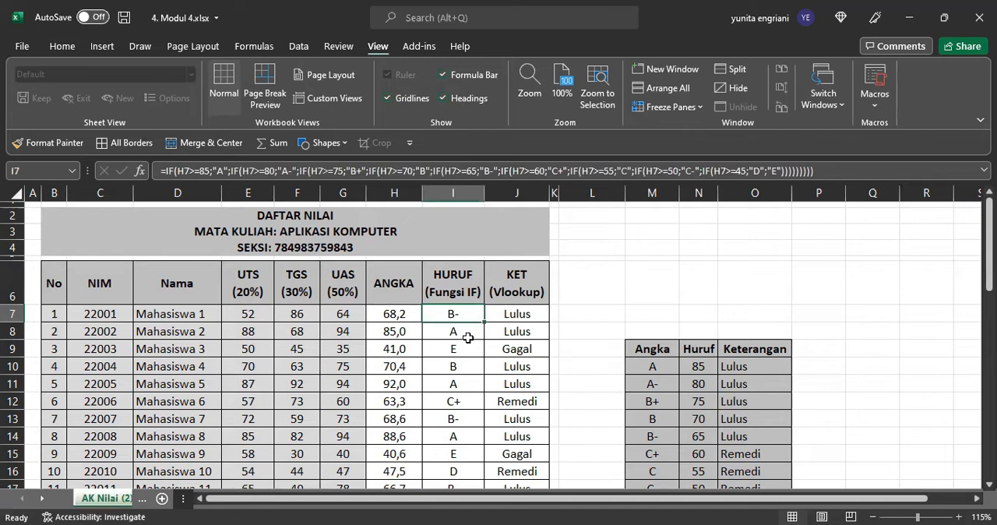
pyautogui.scroll(-1, 464, 335)
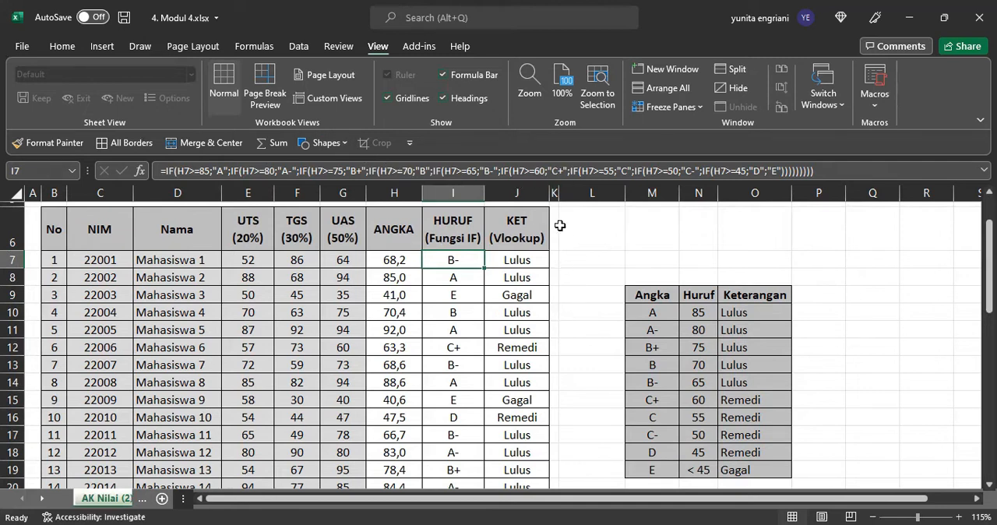
pyautogui.click(524, 263)
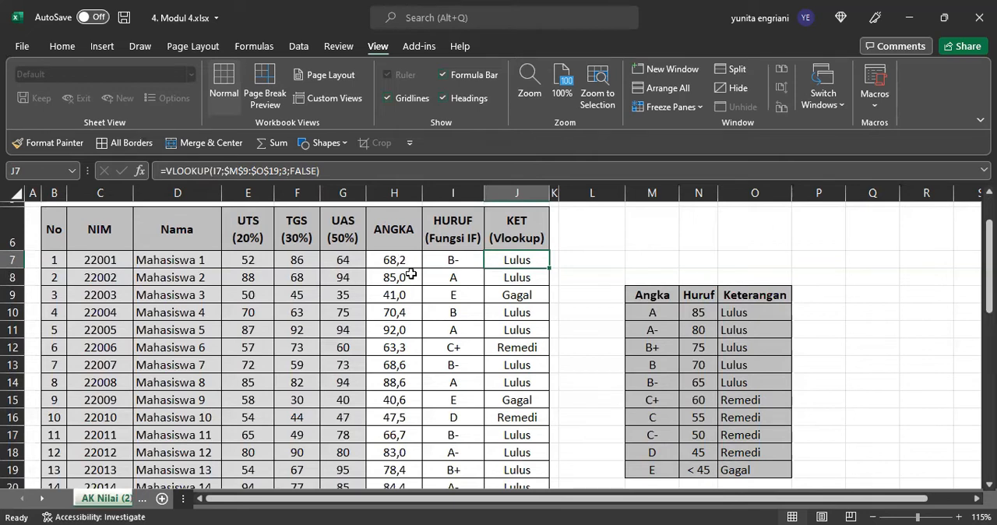
pyautogui.moveTo(399, 261); pyautogui.dragTo(510, 260)
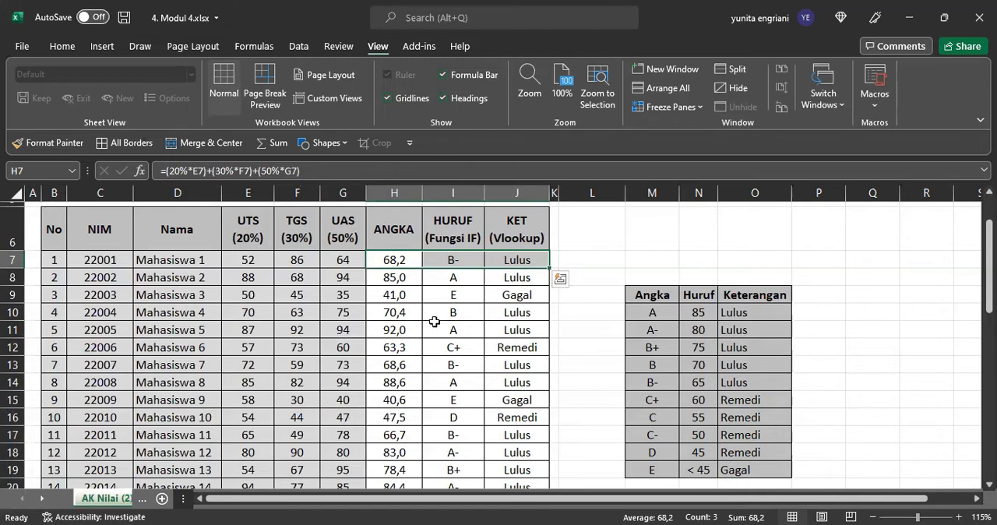
pyautogui.scroll(-9, 434, 321)
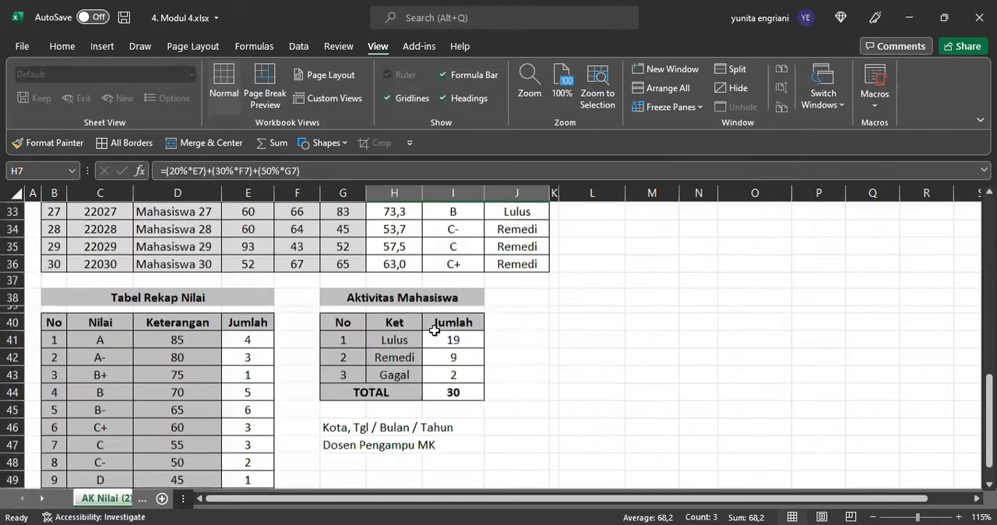
pyautogui.scroll(-2, 433, 331)
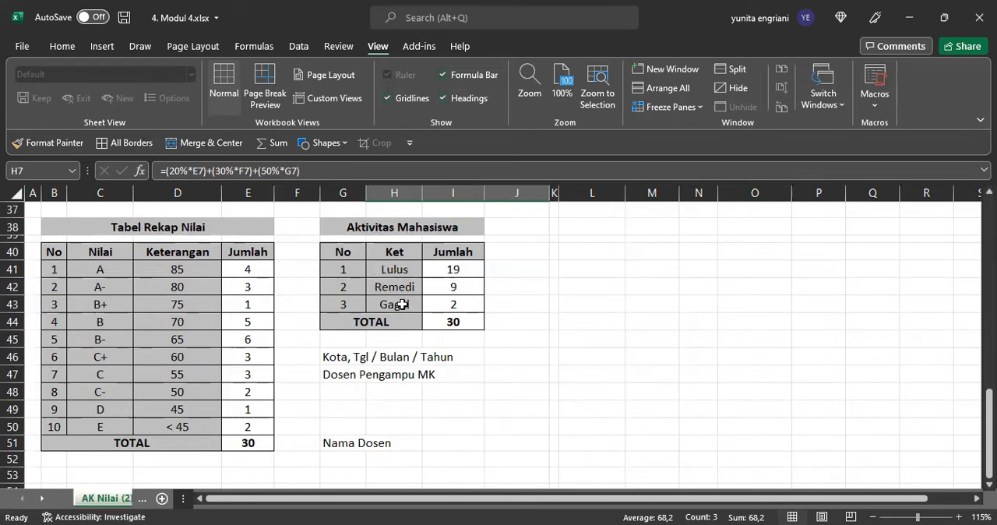
pyautogui.click(455, 269)
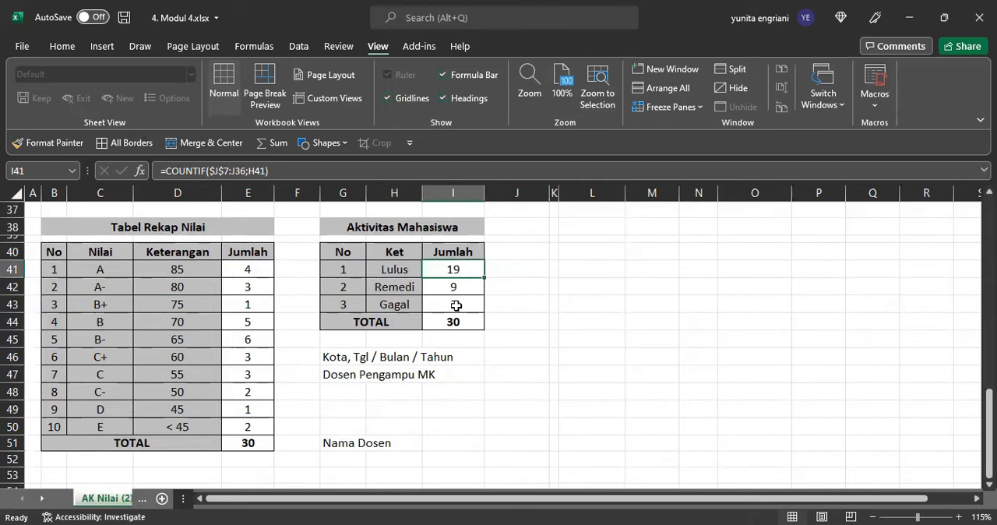
# Step: Clear the ANGKA, HURUF and KET results for all students in H7:J36
pyautogui.scroll(3, 456, 306)
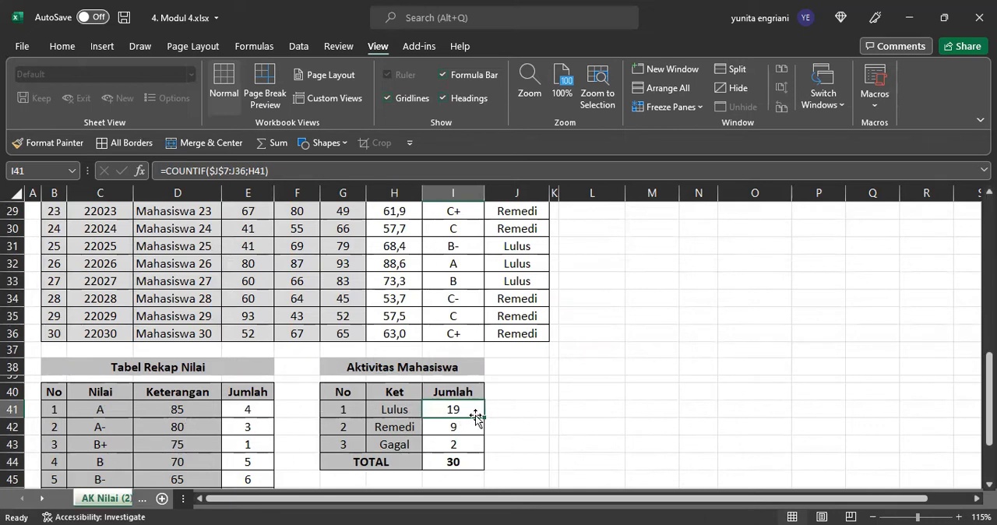
pyautogui.scroll(9, 475, 417)
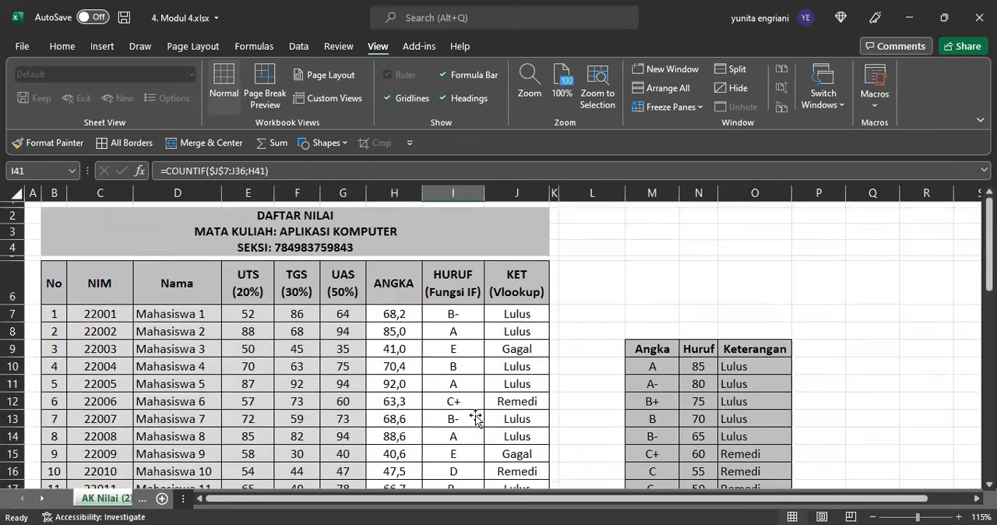
pyautogui.moveTo(399, 314); pyautogui.dragTo(518, 438)
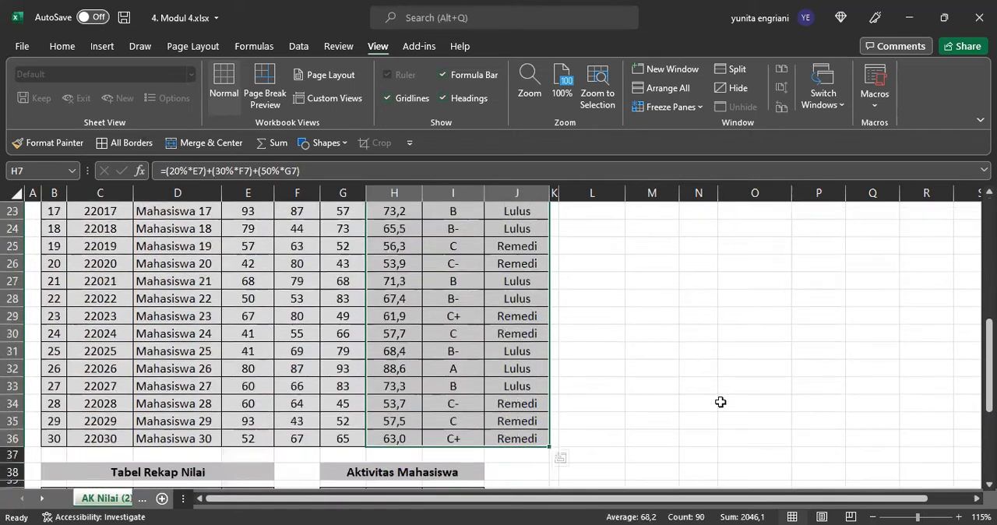
pyautogui.scroll(8, 720, 402)
pyautogui.press('Delete')
pyautogui.scroll(-4, 483, 350)
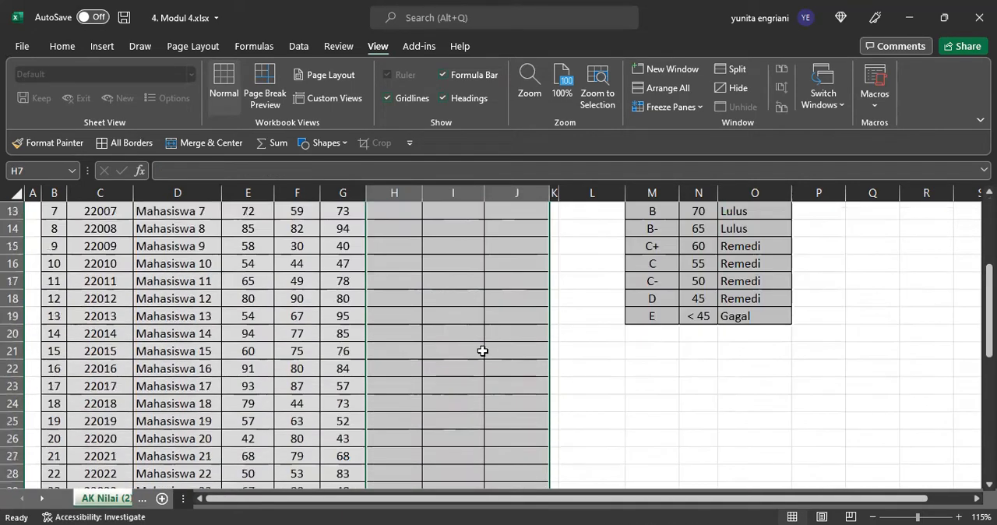
pyautogui.scroll(-6, 483, 350)
pyautogui.scroll(-2, 265, 345)
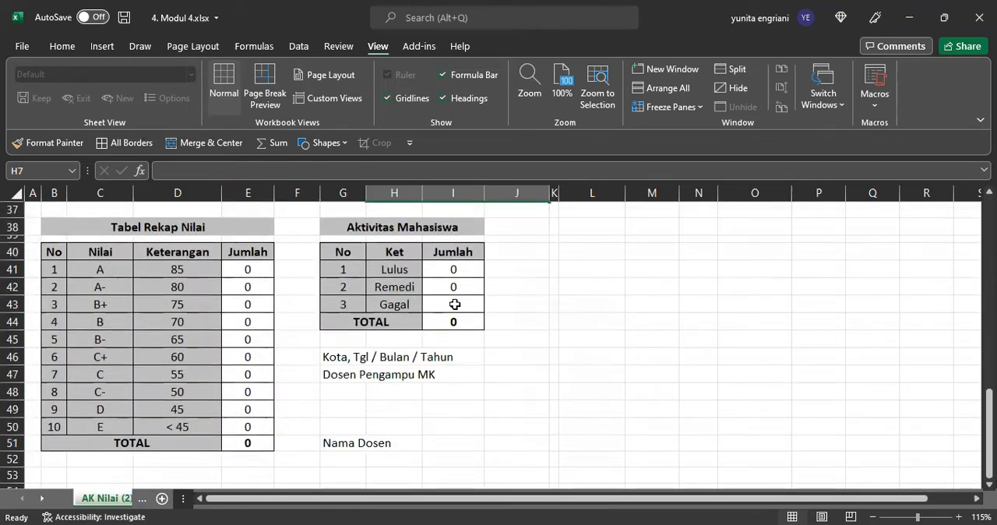
pyautogui.scroll(12, 487, 327)
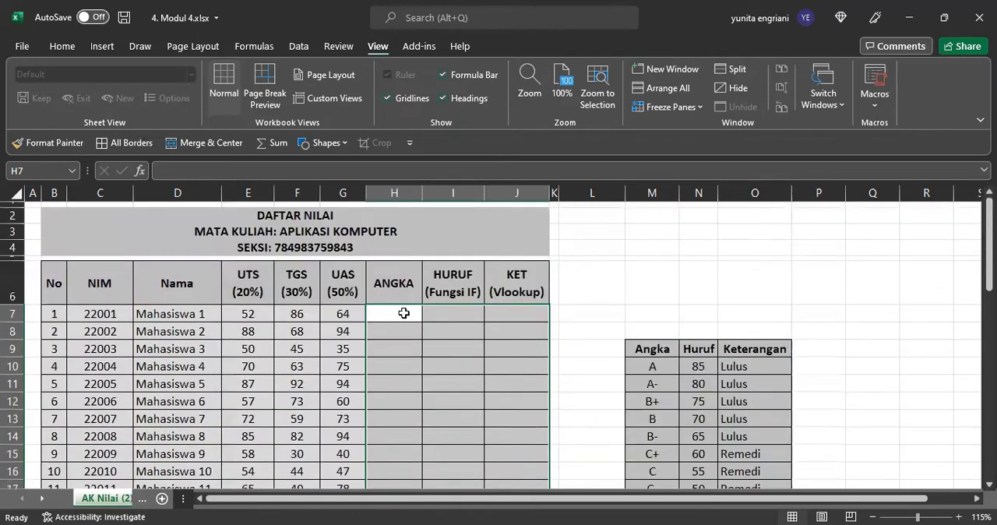
pyautogui.click(403, 313)
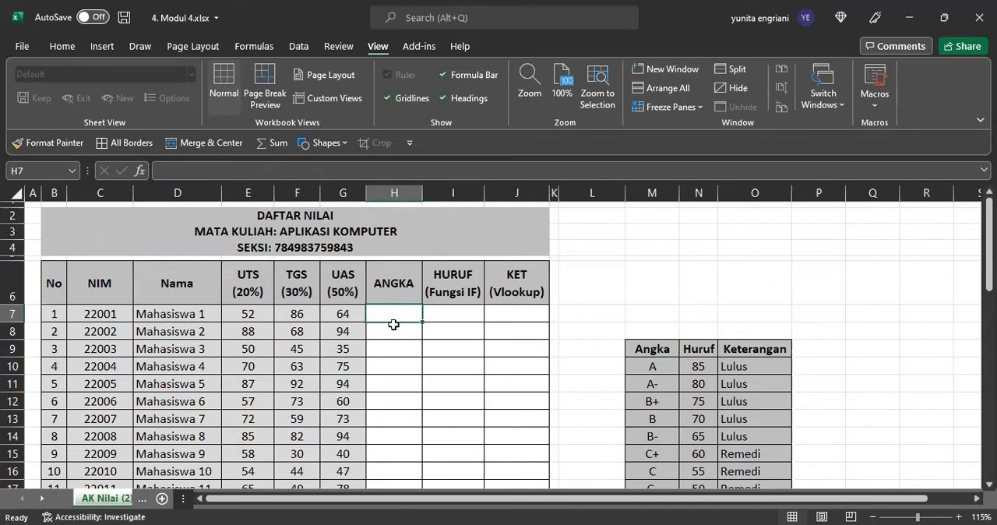
pyautogui.write('=')
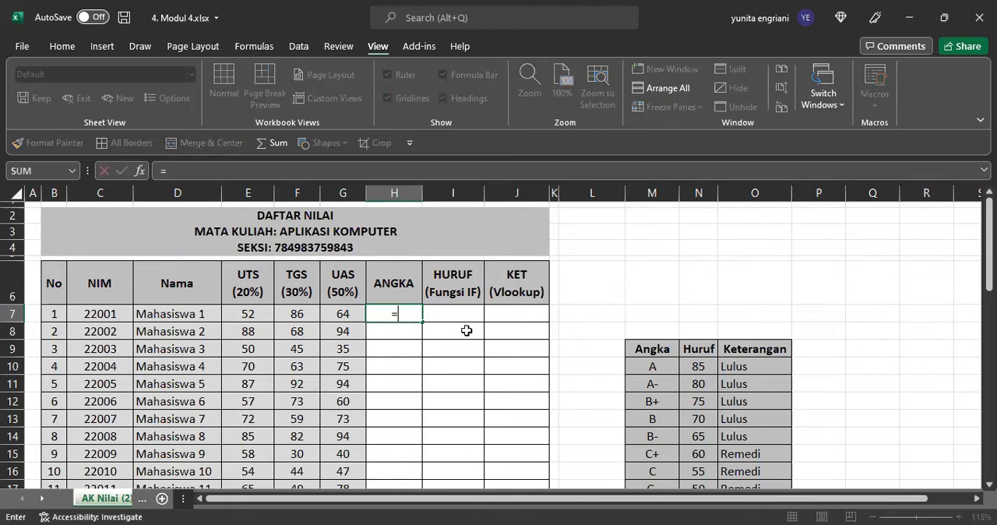
pyautogui.write('2')
pyautogui.press('BackSpace')
pyautogui.write('(20%*')
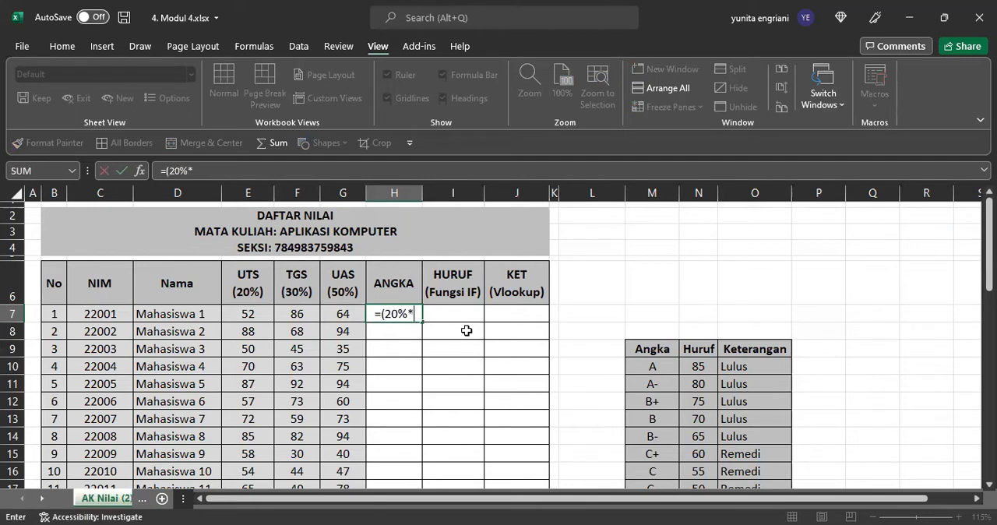
pyautogui.click(255, 313)
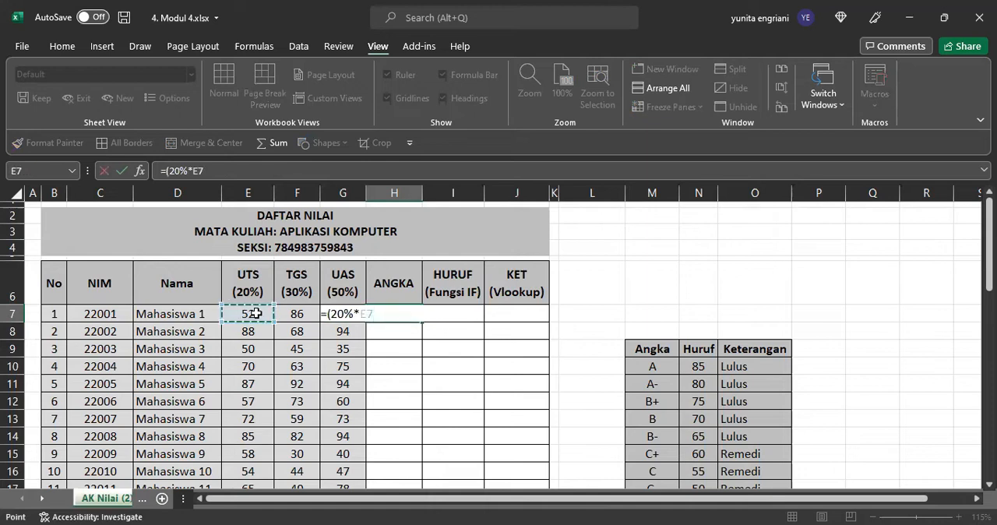
pyautogui.write(')')
pyautogui.press('BackSpace')
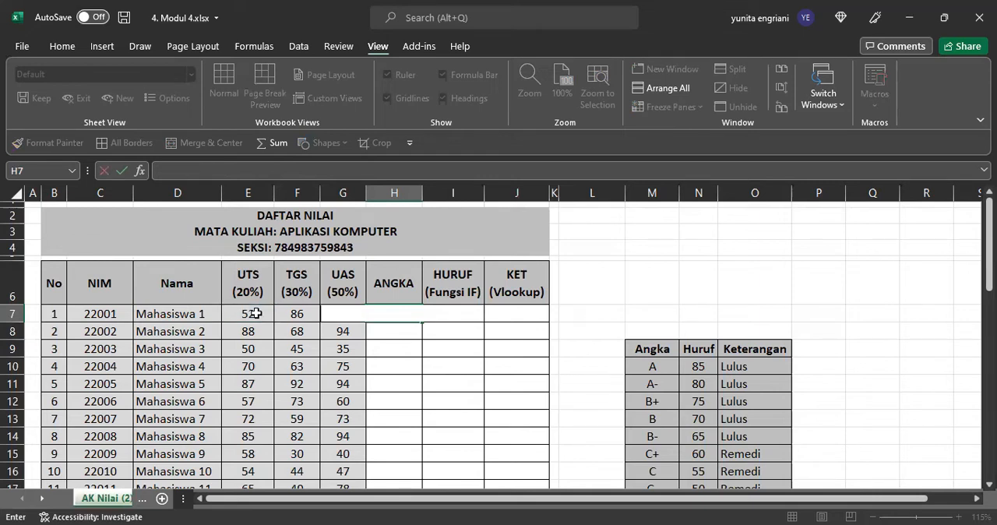
pyautogui.press('Return')
# Step: Left-align the ANGKA, HURUF and KET cells of the first student, H7:J7
pyautogui.moveTo(390, 315); pyautogui.dragTo(516, 316)
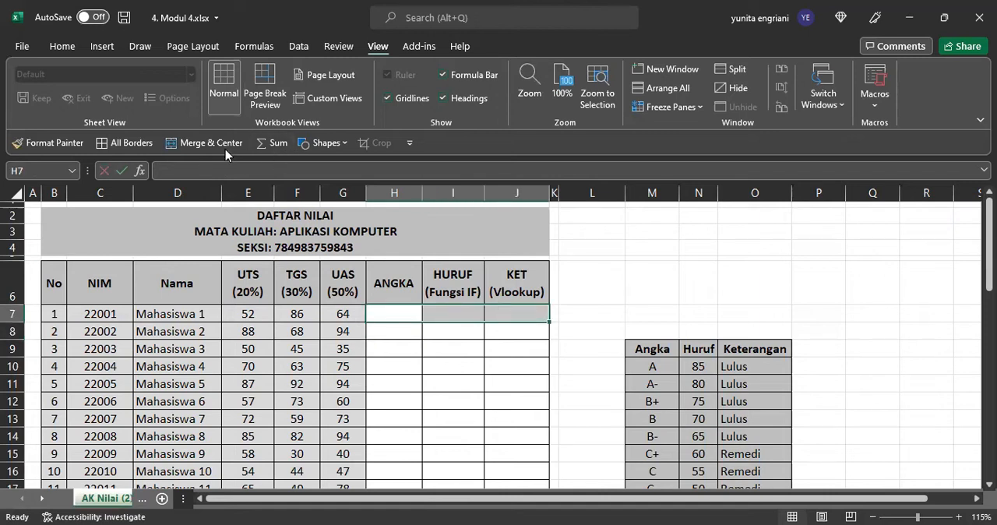
pyautogui.click(62, 46)
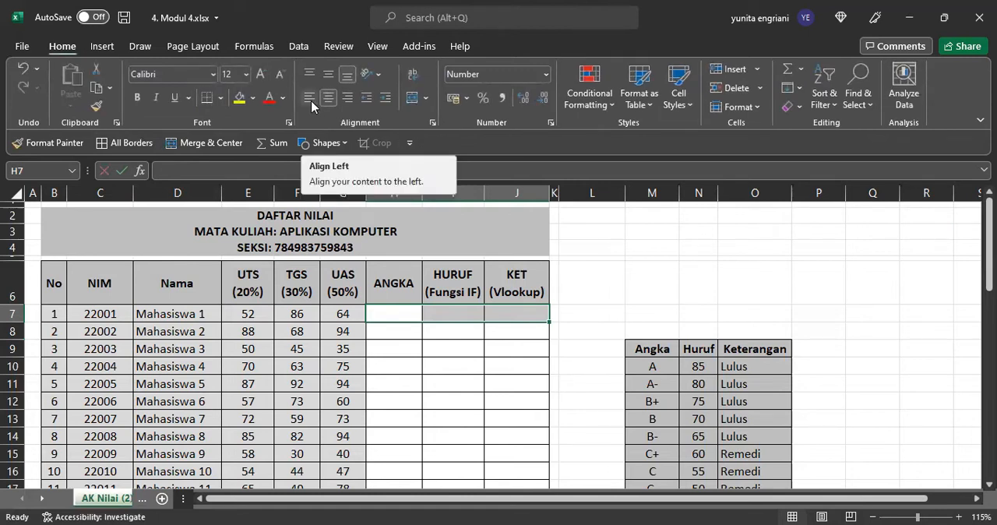
pyautogui.click(421, 385)
# Step: Begin the weighted score formula in H7 with the UTS term (20%*E7)
pyautogui.click(397, 314)
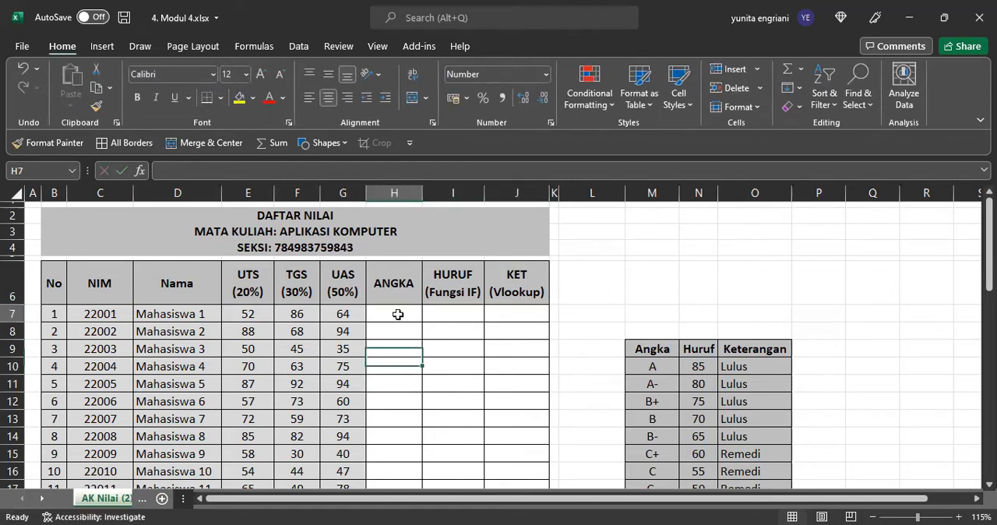
pyautogui.write('=')
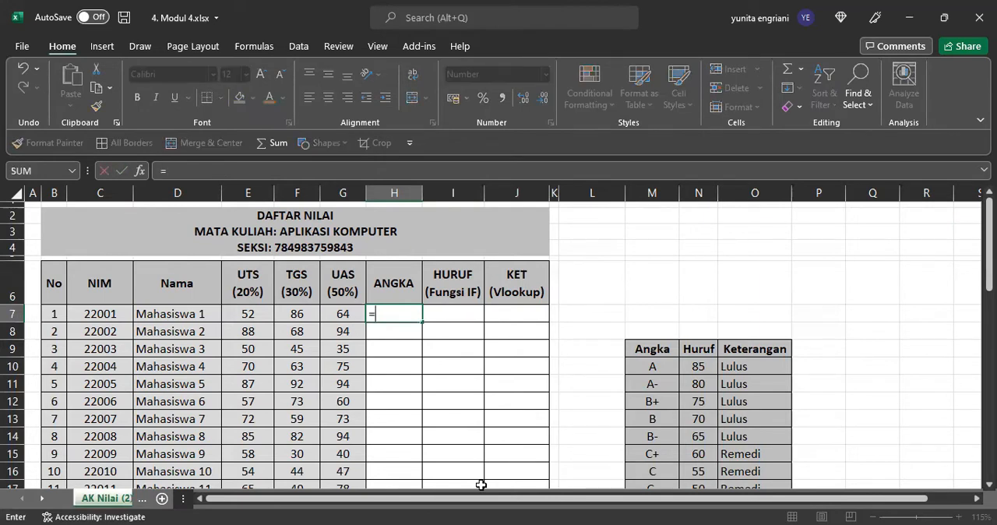
pyautogui.write('(20%*')
pyautogui.click(256, 315)
pyautogui.write(')')
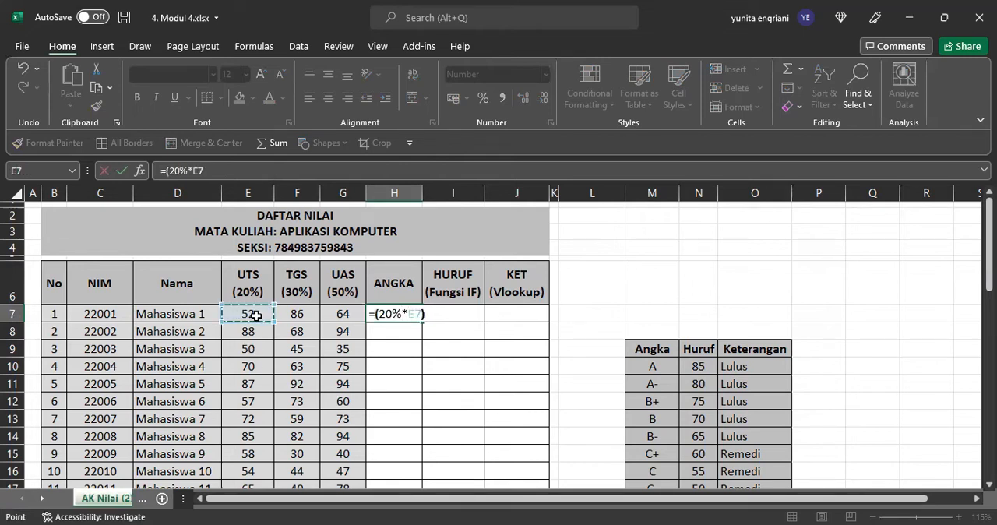
pyautogui.write('+')
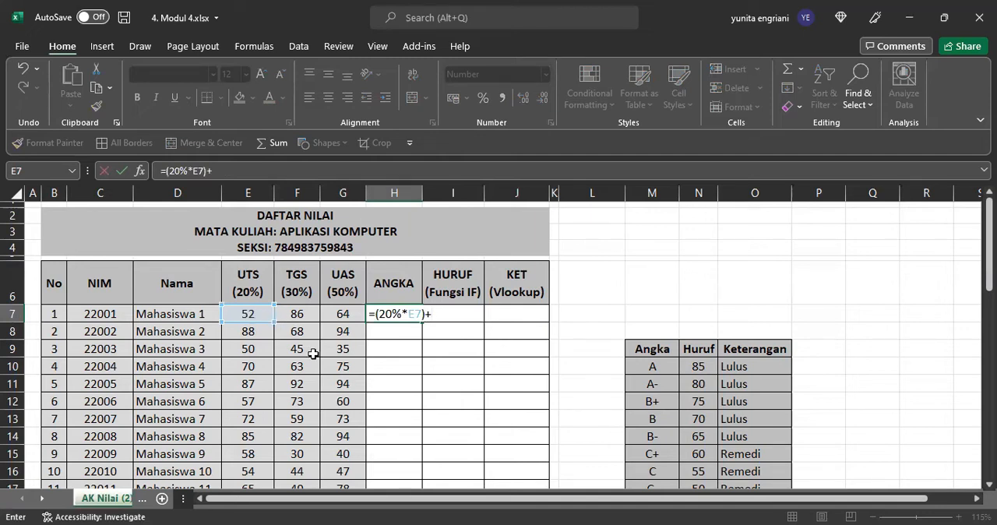
pyautogui.write('(30%*')
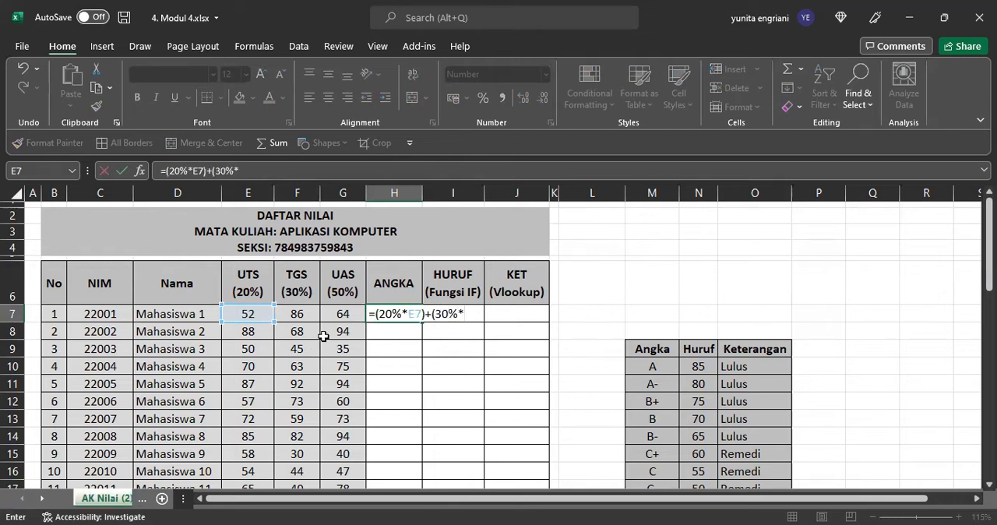
# Step: Add the TGS term (30%*F7) to the weighted score formula in H7
pyautogui.click(301, 313)
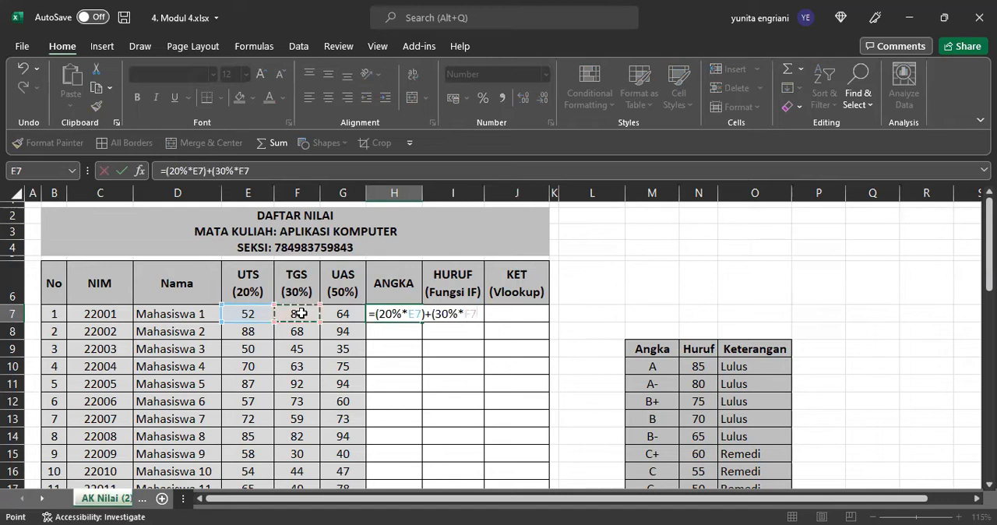
pyautogui.write(')+(')
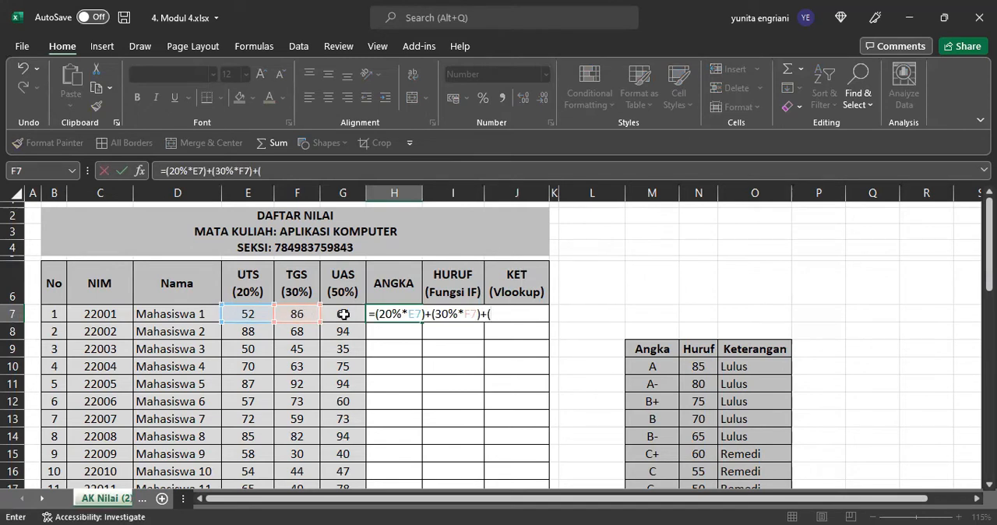
pyautogui.write('50%*')
# Step: Add the UAS term (50%*G7) to the H7 formula and enter it
pyautogui.click(344, 314)
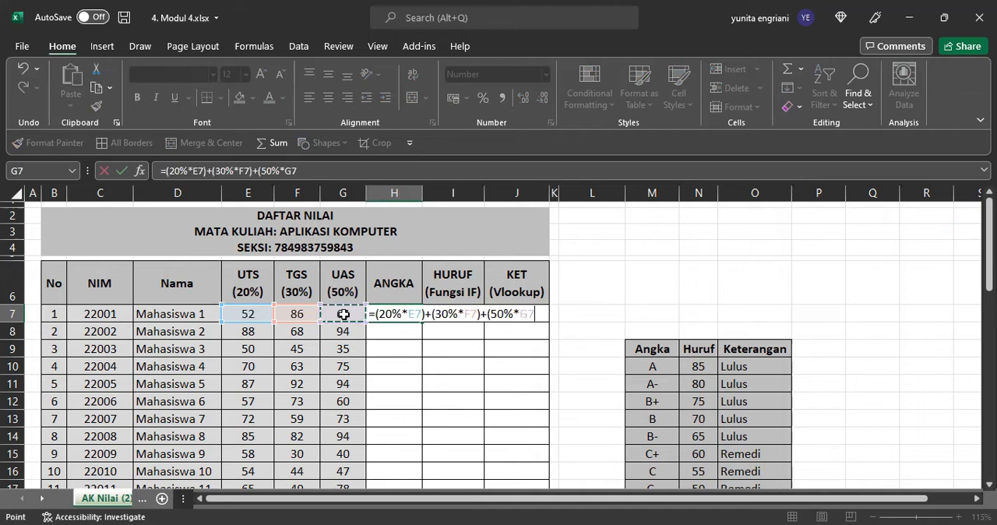
pyautogui.write(')')
pyautogui.press('Return')
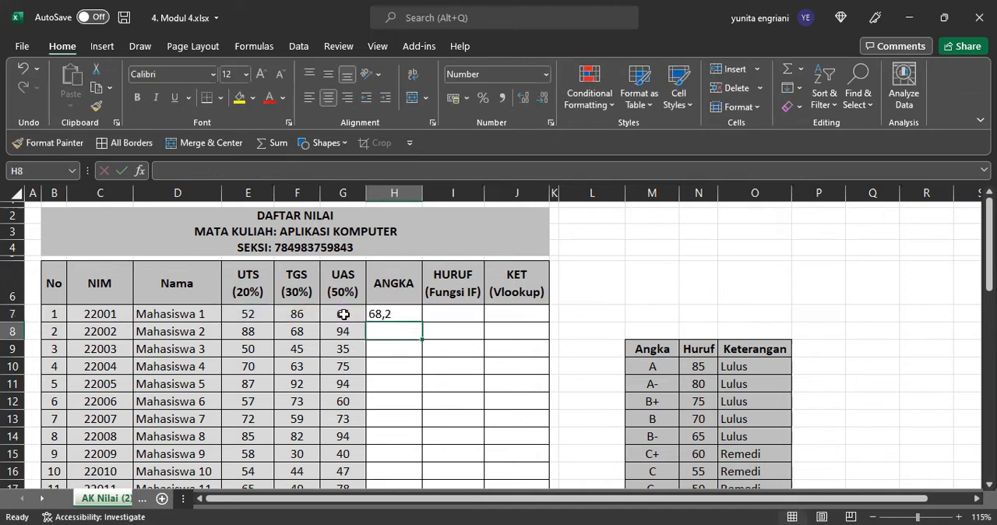
# Step: Fill the H7 formula down the ANGKA column to H36 and centre the scores
pyautogui.click(399, 315)
pyautogui.moveTo(422, 321); pyautogui.dragTo(407, 465)
pyautogui.scroll(7, 358, 220)
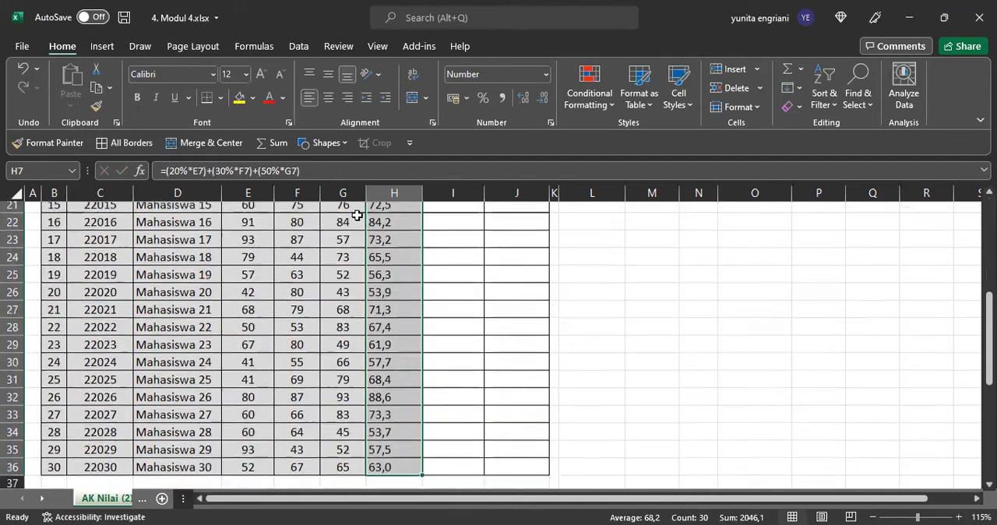
pyautogui.click(327, 99)
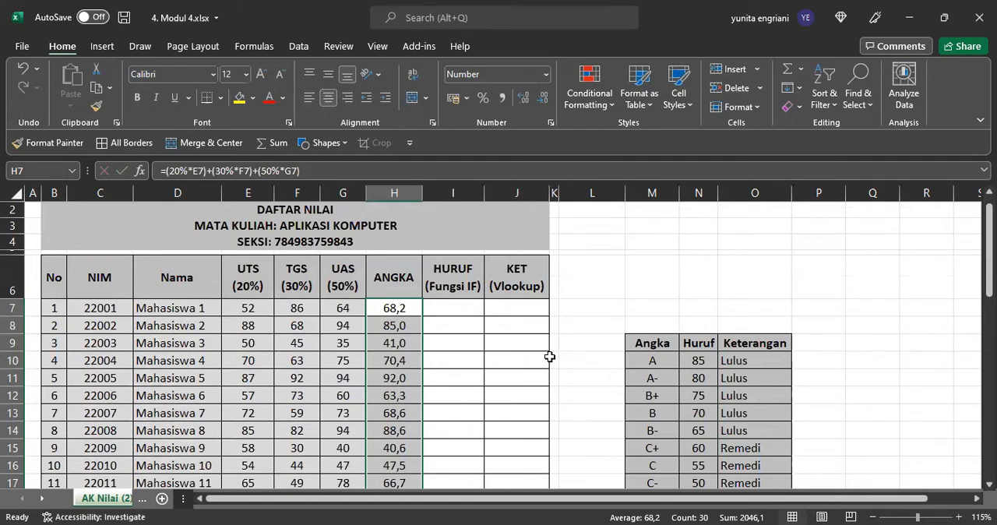
# Step: Begin the letter-grade formula in I7 with the first condition, =if(H7>=85;"A";
pyautogui.click(452, 307)
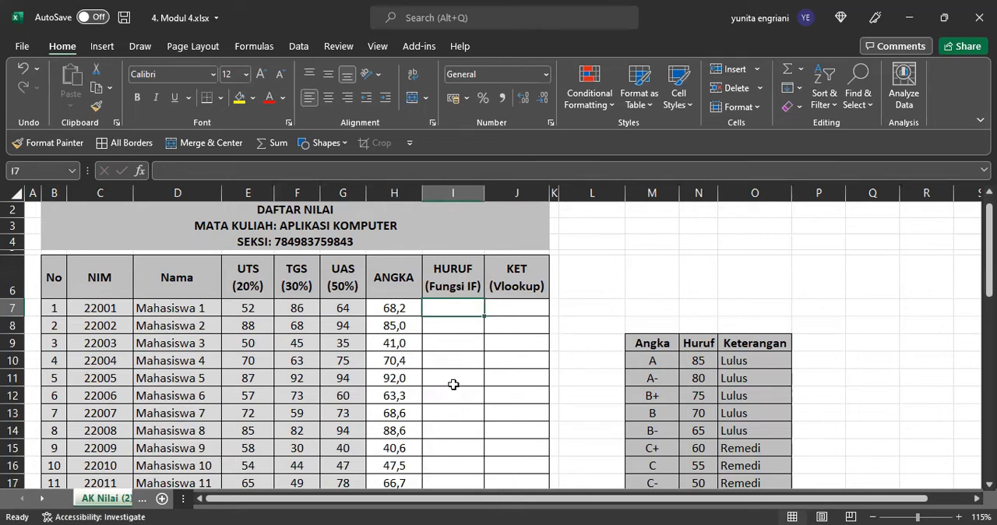
pyautogui.write('=')
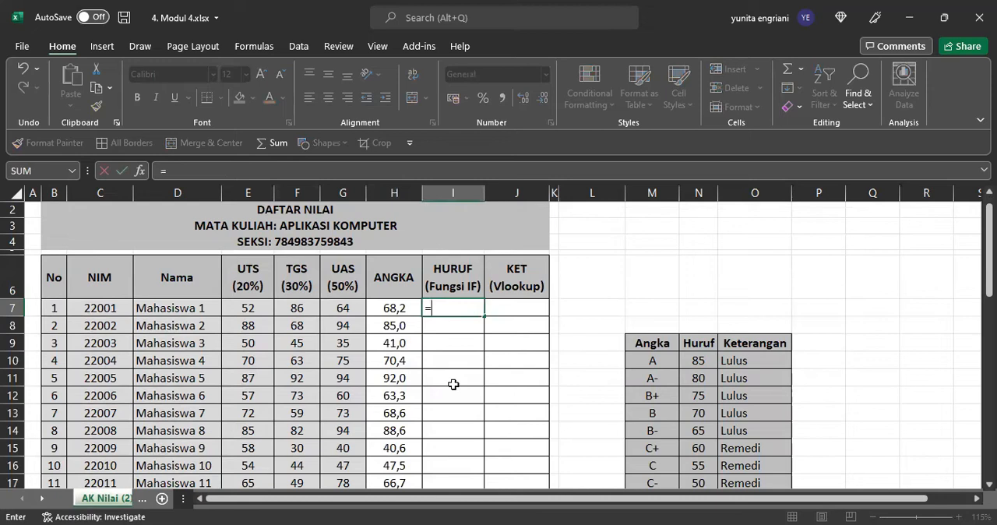
pyautogui.write('if(')
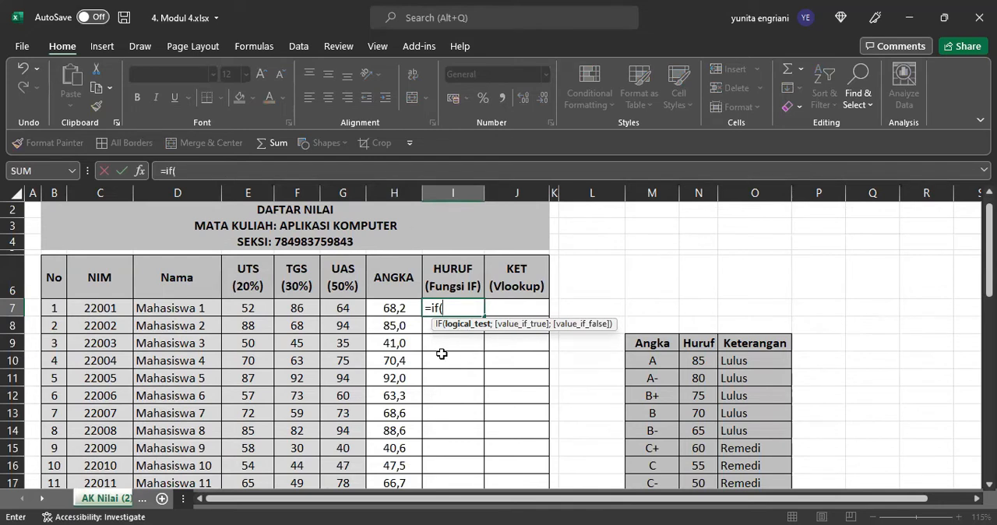
pyautogui.click(396, 308)
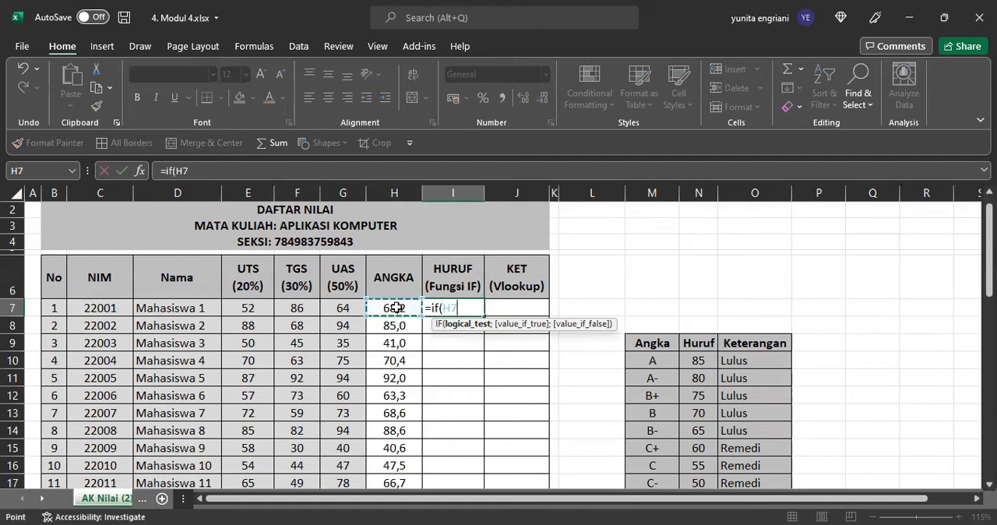
pyautogui.write('>=')
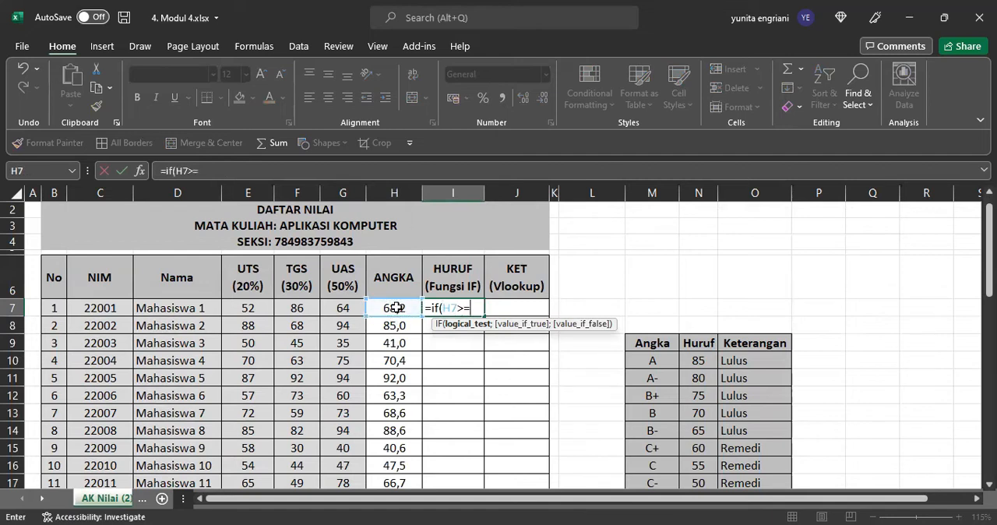
pyautogui.write('85')
pyautogui.write(';')
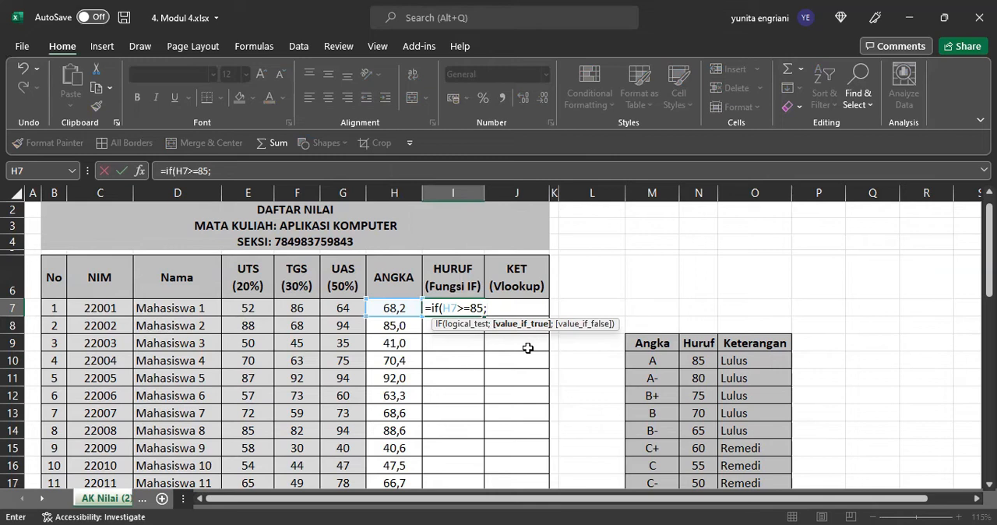
pyautogui.write('"A')
pyautogui.write('"')
pyautogui.write(';')
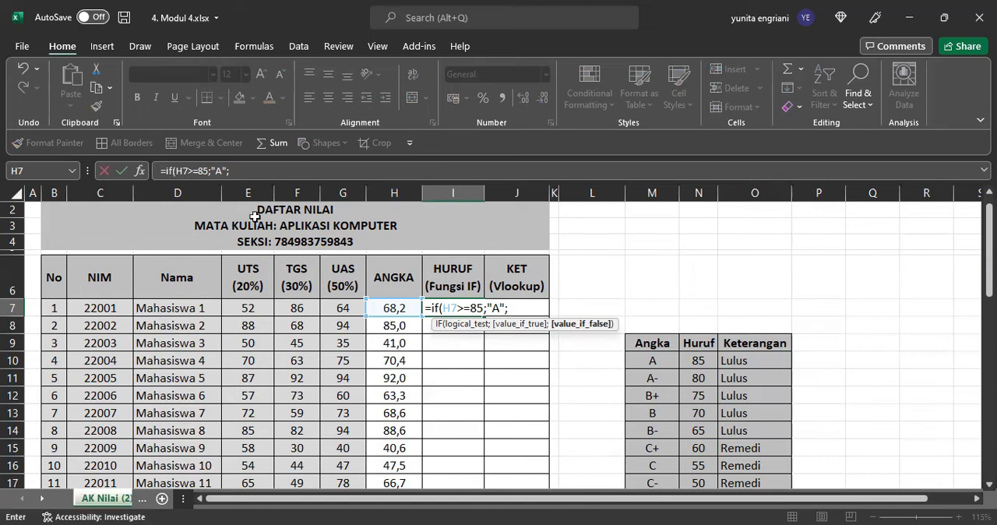
# Step: Rewrite the function name in the I7 formula as uppercase IF and copy the clause IF(H7>=85;"A";
pyautogui.moveTo(237, 172); pyautogui.dragTo(164, 171)
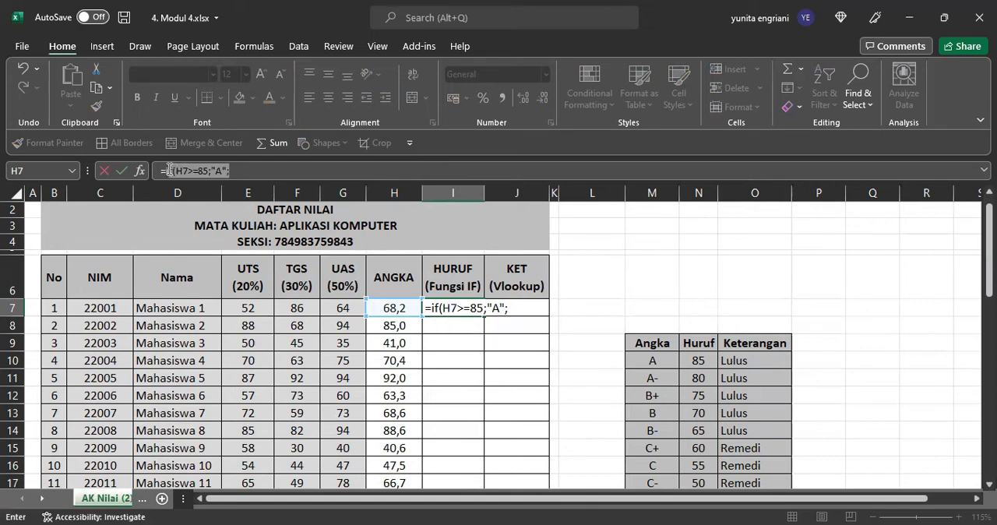
pyautogui.click(172, 171)
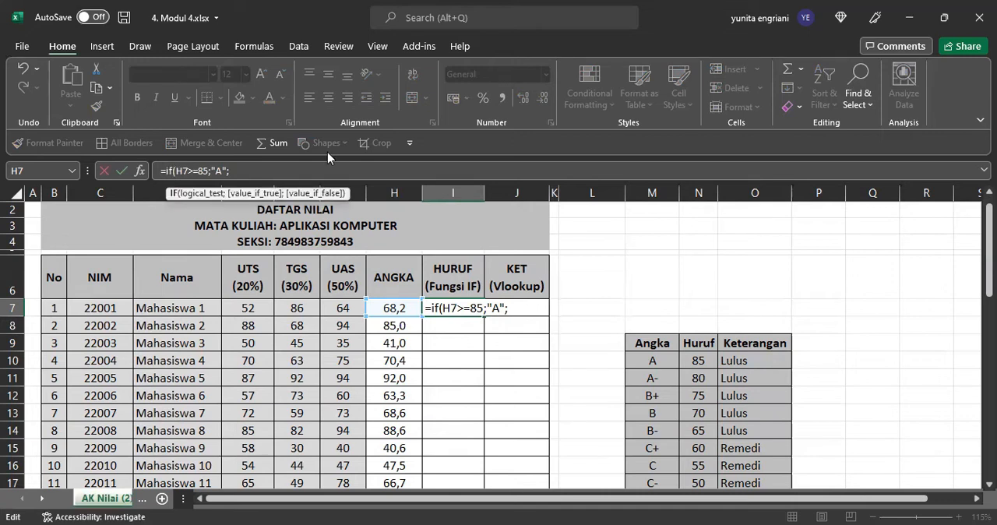
pyautogui.press('BackSpace')
pyautogui.press('BackSpace')
pyautogui.write('IF')
pyautogui.moveTo(232, 171); pyautogui.dragTo(168, 170)
pyautogui.hotkey('ctrl', 'c')
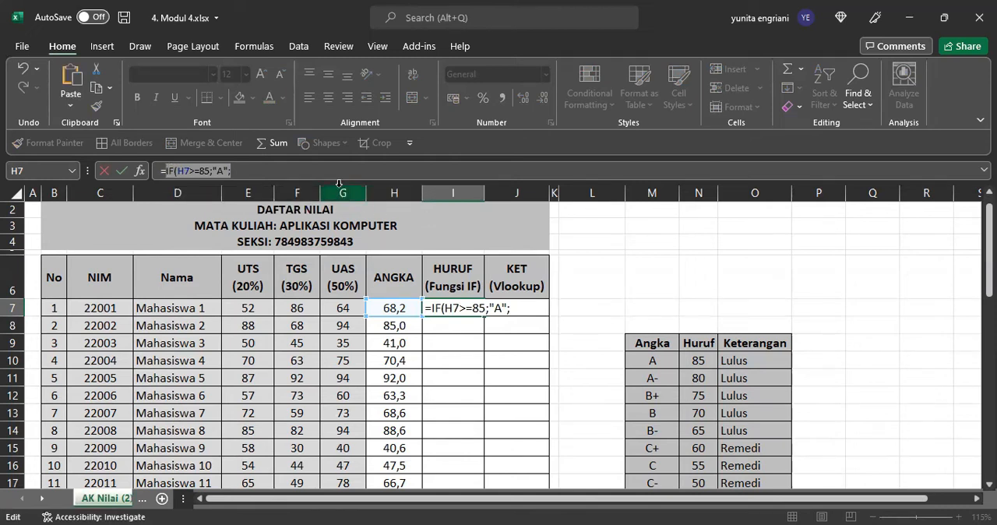
# Step: Append the copied clause to the I7 formula and change it to IF(H7>=80;"A-";
pyautogui.click(258, 166)
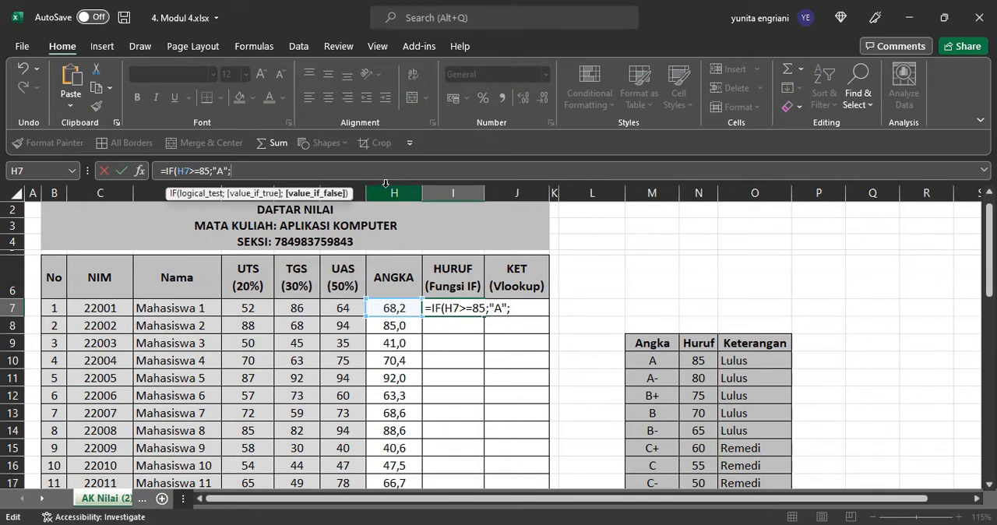
pyautogui.hotkey('ctrl', 'v')
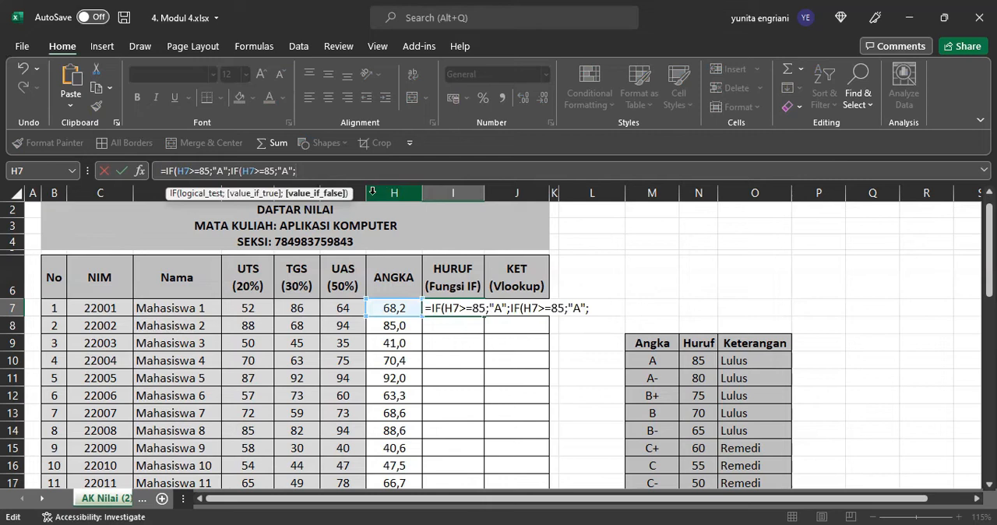
pyautogui.click(274, 172)
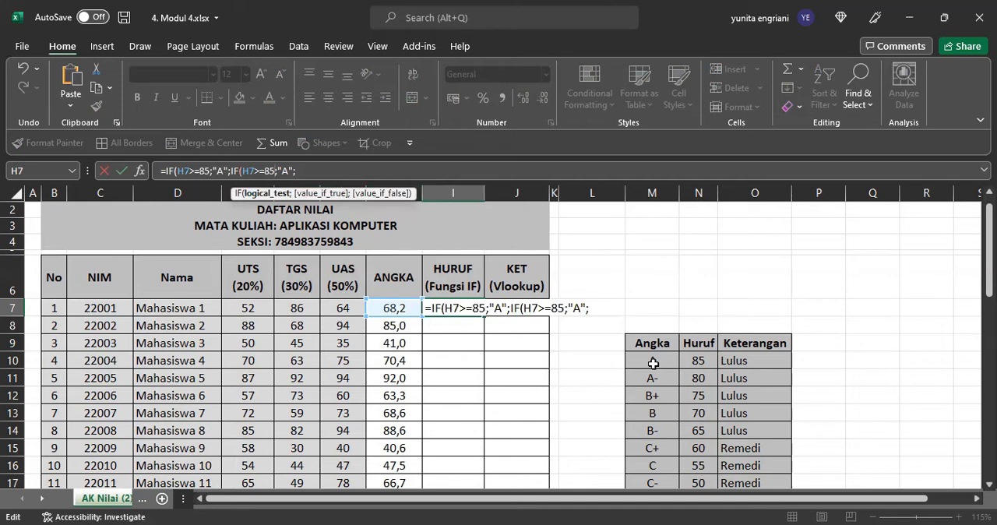
pyautogui.press('BackSpace')
pyautogui.press('BackSpace')
pyautogui.write('80')
pyautogui.press('Right')
pyautogui.press('Right')
pyautogui.write('-')
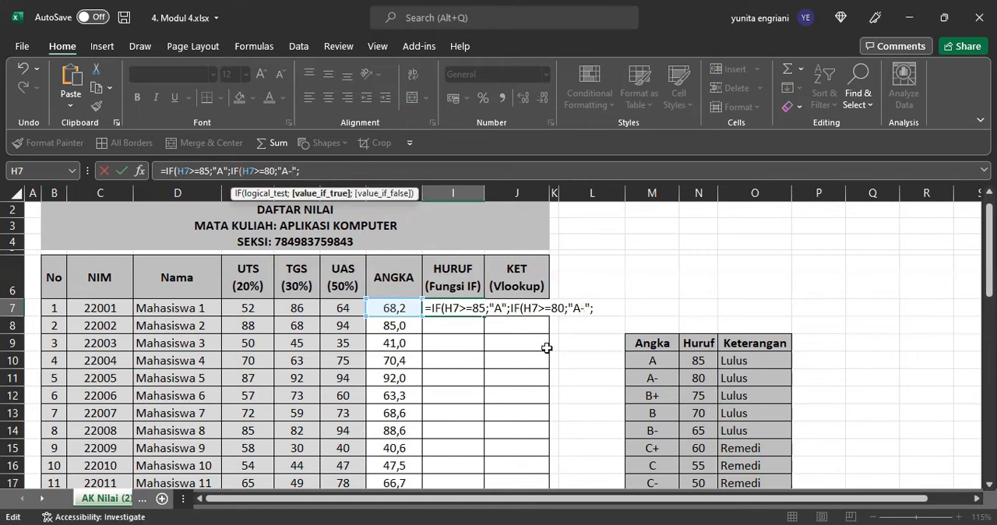
# Step: Paste the copied clause at the end of the I7 formula and edit it to IF(H7>=75;"B+";
pyautogui.click(321, 170)
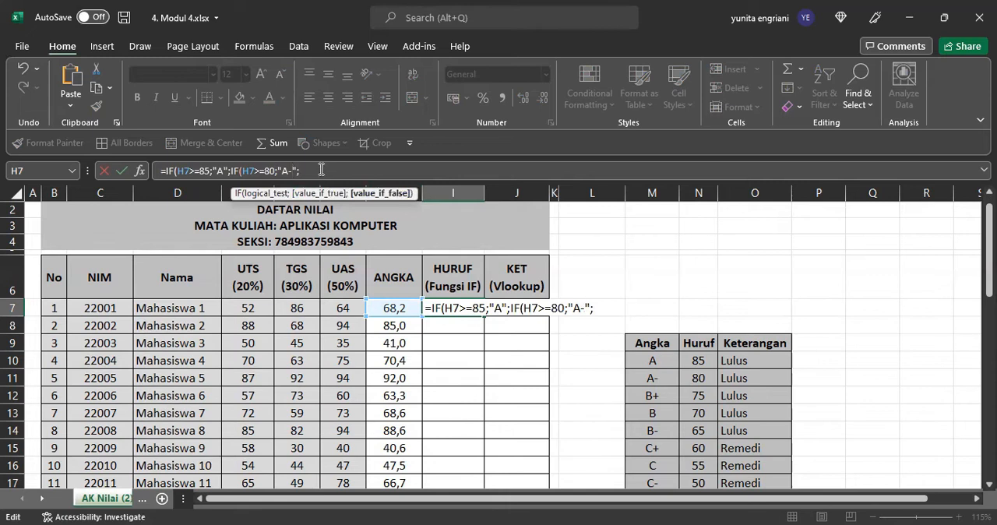
pyautogui.hotkey('ctrl', 'v')
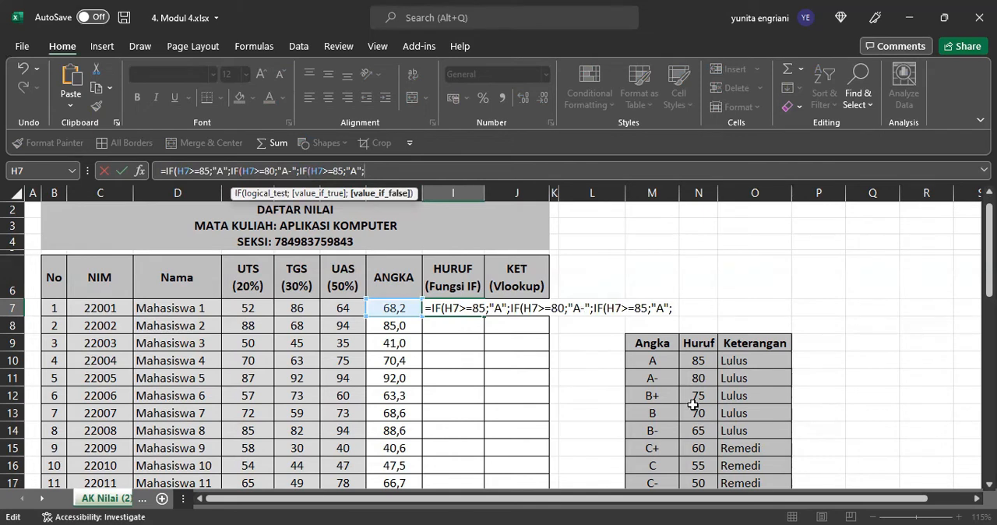
pyautogui.click(342, 170)
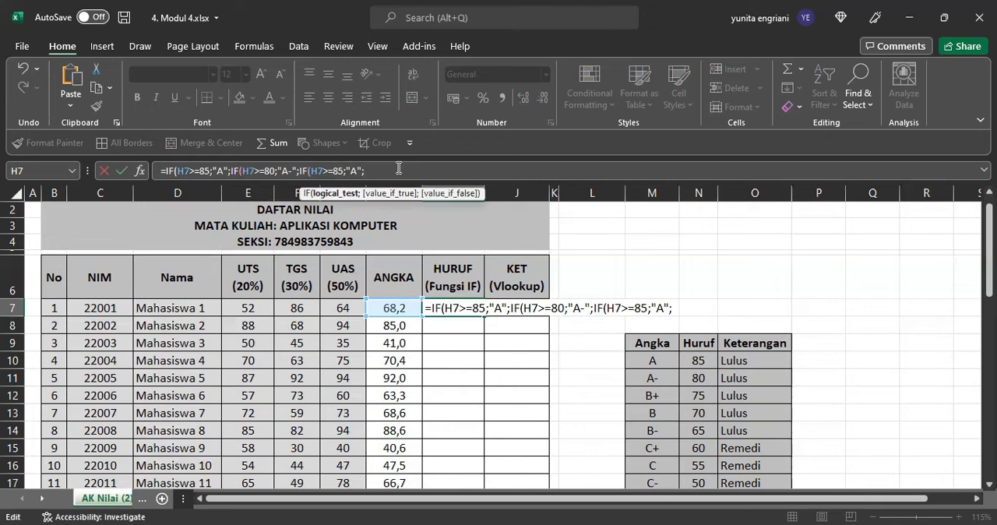
pyautogui.press('BackSpace')
pyautogui.press('BackSpace')
pyautogui.write('75')
pyautogui.press('Right')
pyautogui.press('Right')
pyautogui.press('Right')
pyautogui.press('BackSpace')
pyautogui.write('B+')
pyautogui.press('Right')
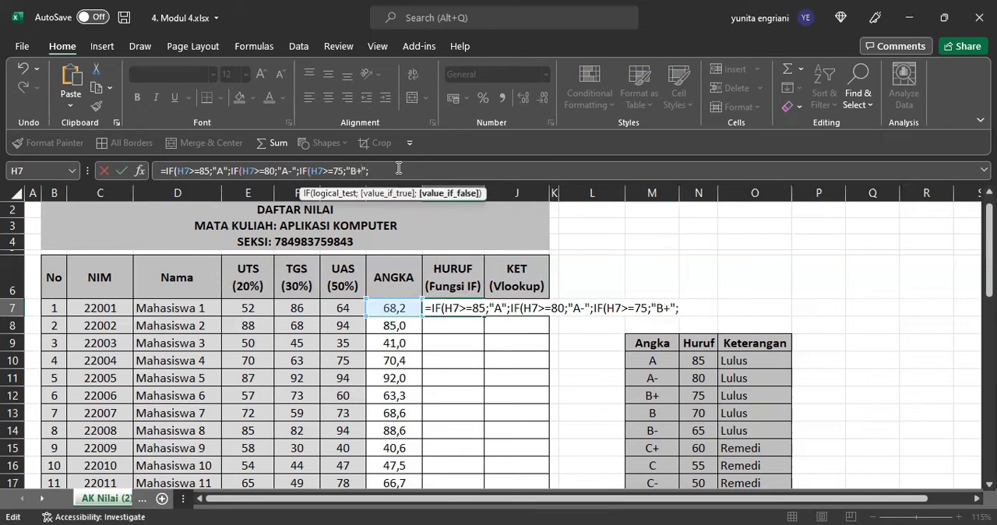
# Step: Add the B grade condition to the I7 formula by pasting the clause and changing it to IF(H7>=70;"B";
pyautogui.hotkey('ctrl', 'v')
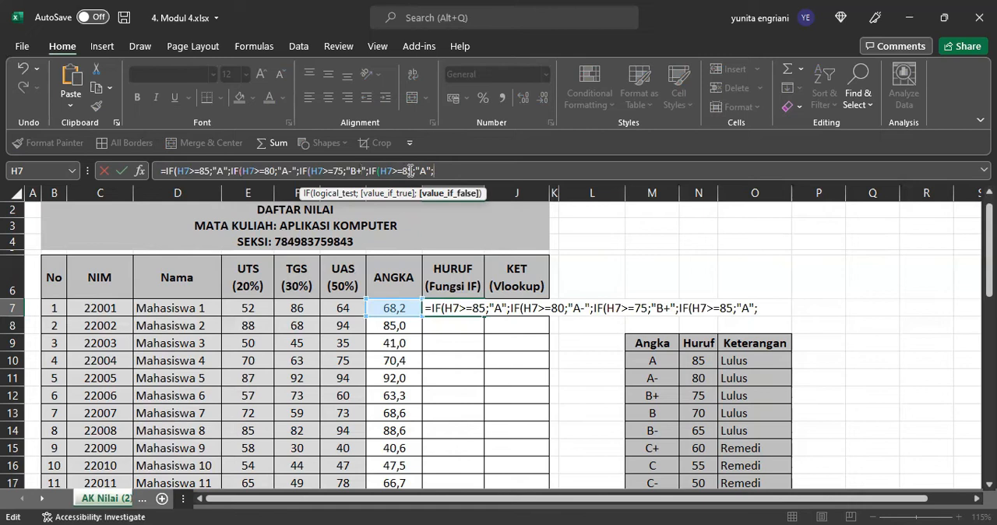
pyautogui.click(414, 171)
pyautogui.press('BackSpace')
pyautogui.press('BackSpace')
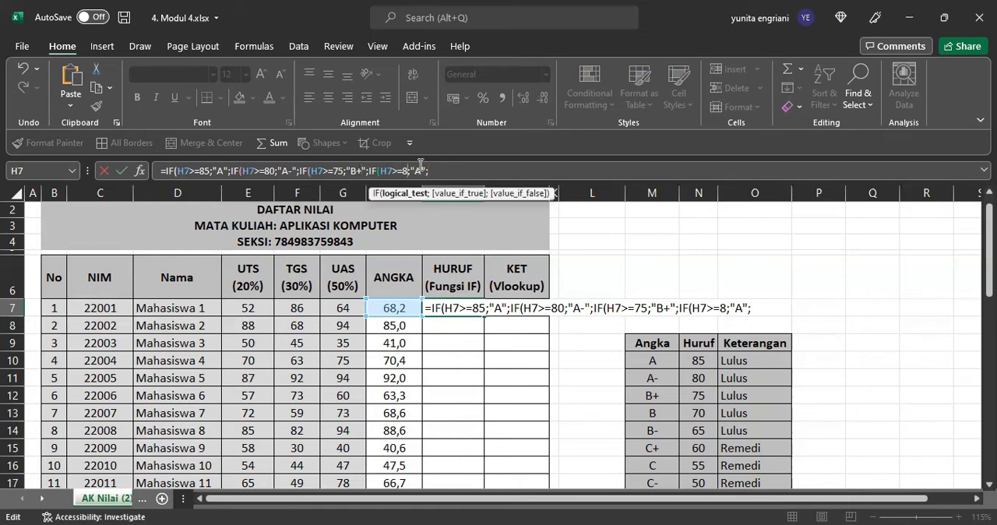
pyautogui.write('70')
pyautogui.click(426, 170)
pyautogui.press('BackSpace')
pyautogui.write('B')
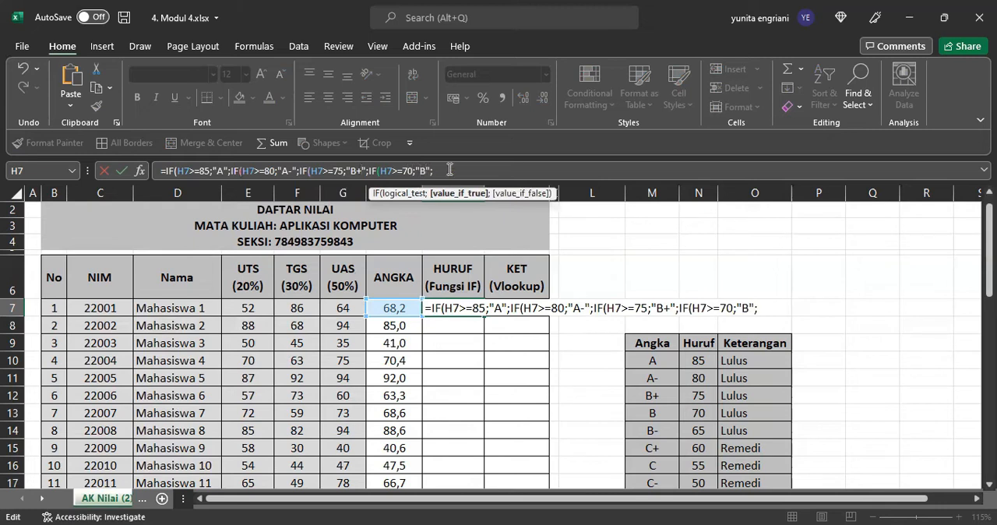
# Step: Add the B- grade condition to the I7 formula by pasting the clause and changing it to IF(H7>=65;"B-";
pyautogui.hotkey('ctrl', 'v')
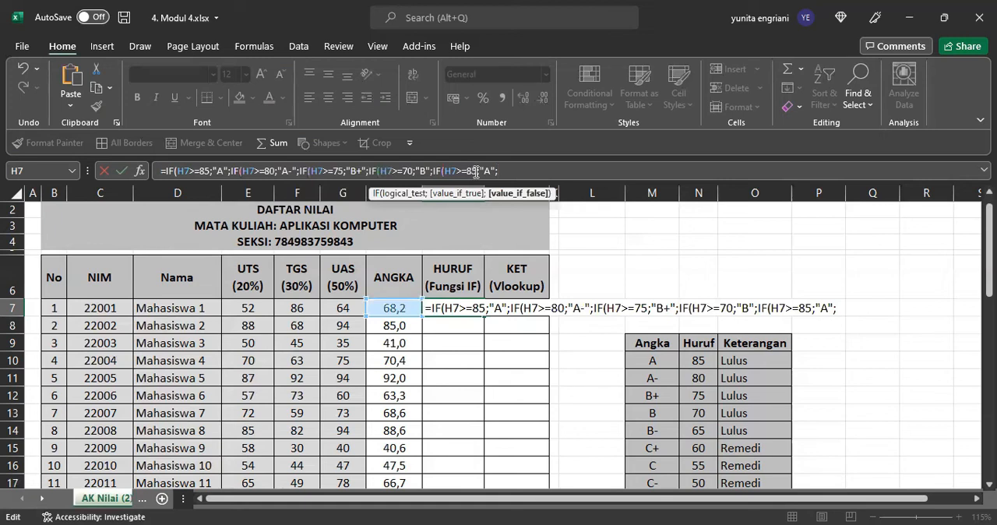
pyautogui.click(476, 171)
pyautogui.press('BackSpace')
pyautogui.press('BackSpace')
pyautogui.write('65')
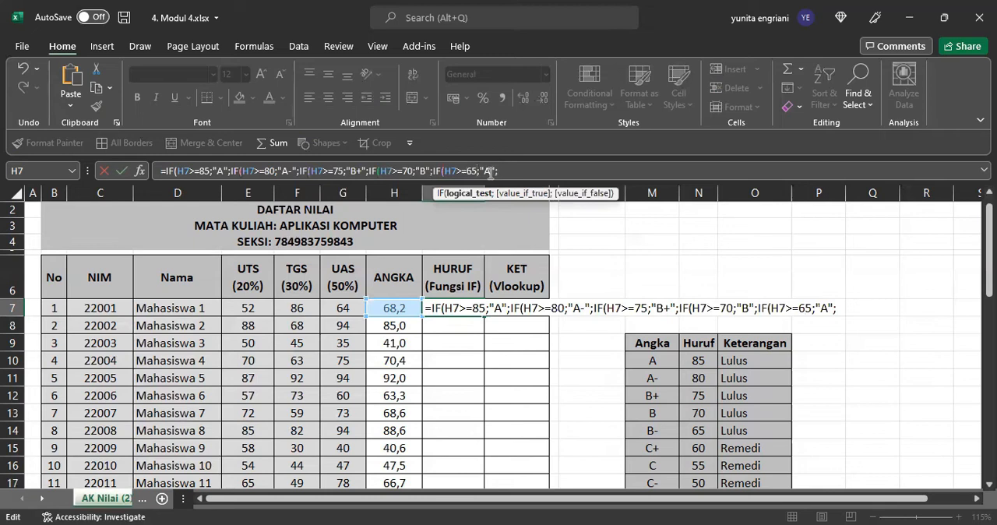
pyautogui.click(489, 172)
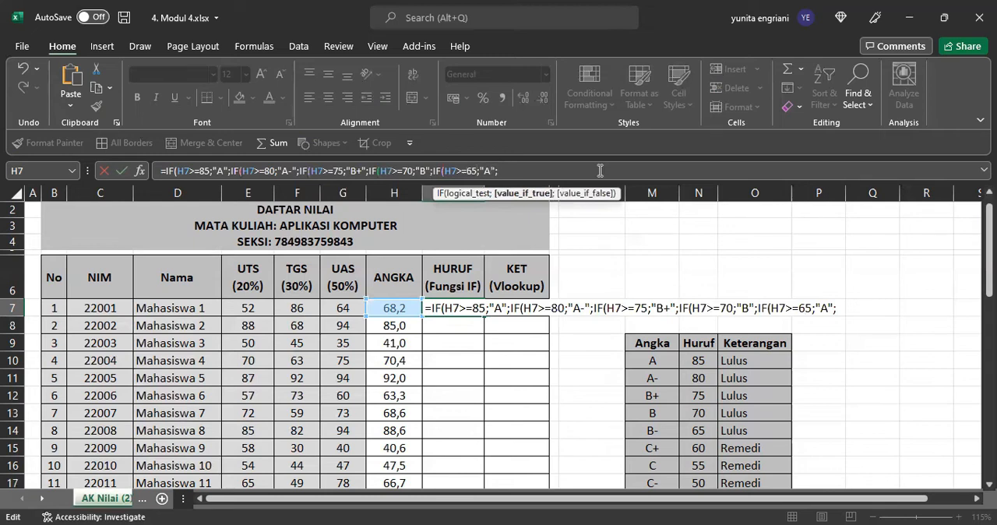
pyautogui.press('BackSpace')
pyautogui.write('B-')
# Step: Add the C+ grade condition to the end of the I7 formula, editing the pasted clause to IF(H7>=60;"C+";
pyautogui.click(600, 171)
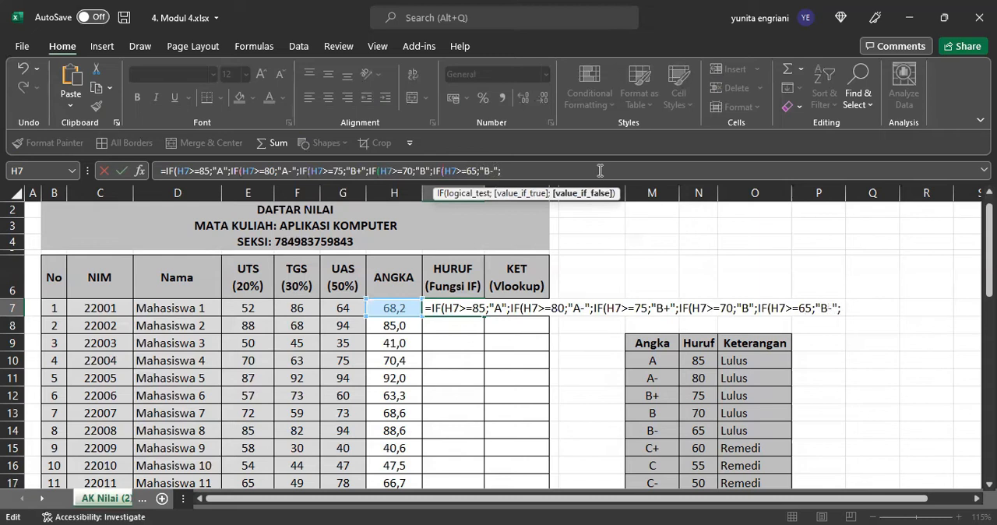
pyautogui.hotkey('ctrl', 'v')
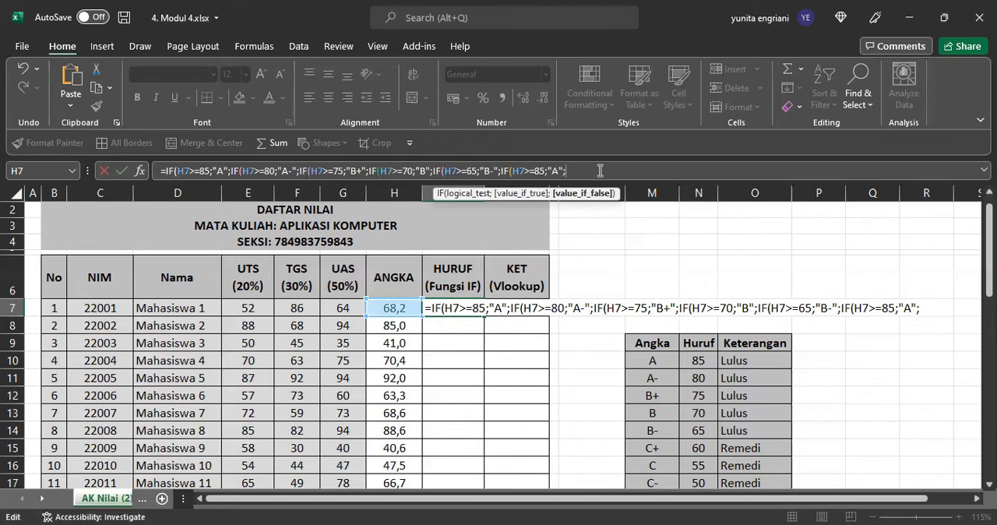
pyautogui.click(545, 171)
pyautogui.press('BackSpace')
pyautogui.press('BackSpace')
pyautogui.write('60')
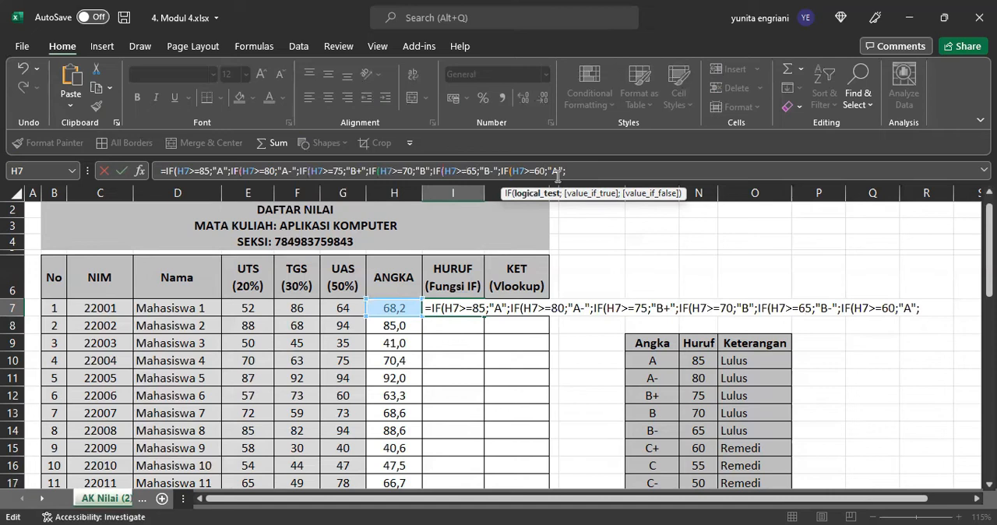
pyautogui.click(557, 172)
pyautogui.press('BackSpace')
pyautogui.write('C+')
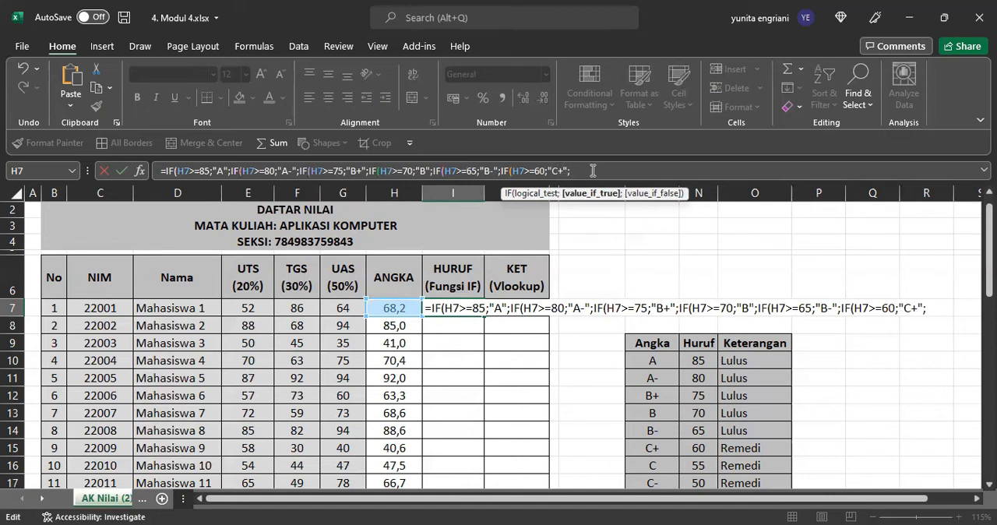
# Step: Add the C grade condition to the end of the I7 formula, editing the pasted clause to IF(H7>=55;"C";
pyautogui.click(593, 171)
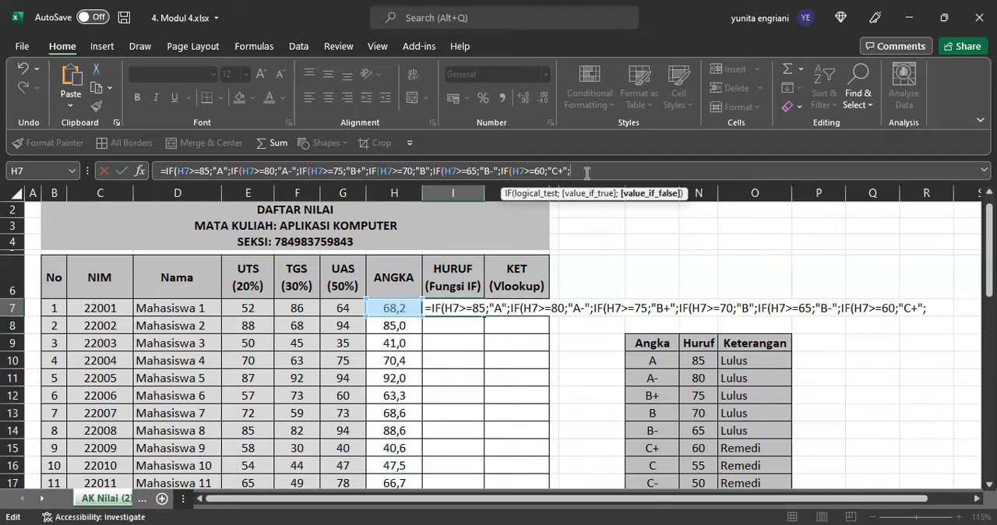
pyautogui.hotkey('ctrl', 'v')
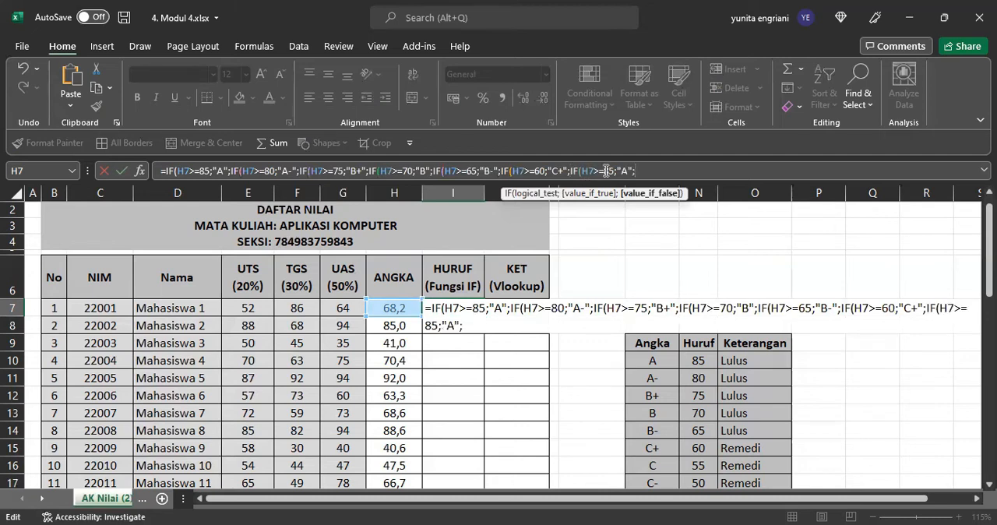
pyautogui.click(613, 172)
pyautogui.press('BackSpace')
pyautogui.press('BackSpace')
pyautogui.write('55')
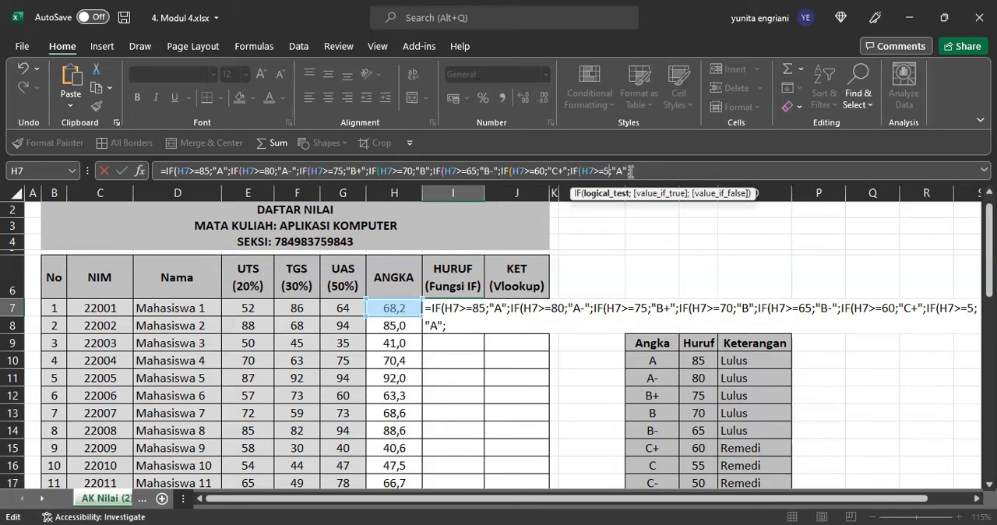
pyautogui.click(627, 171)
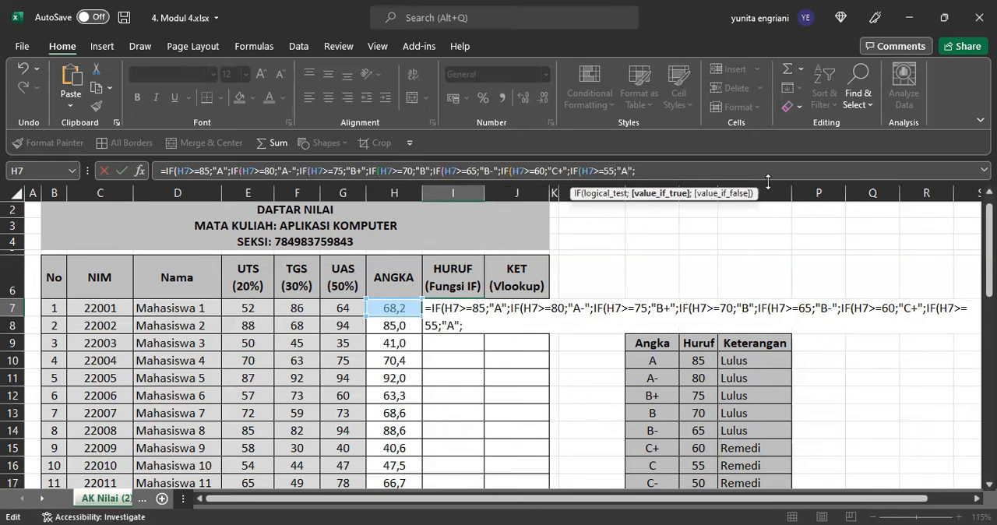
pyautogui.press('BackSpace')
pyautogui.write('C')
# Step: Add the C- grade condition to the end of the I7 formula, editing the pasted clause to IF(H7>=50;"C-";
pyautogui.click(736, 169)
pyautogui.hotkey('ctrl', 'v')
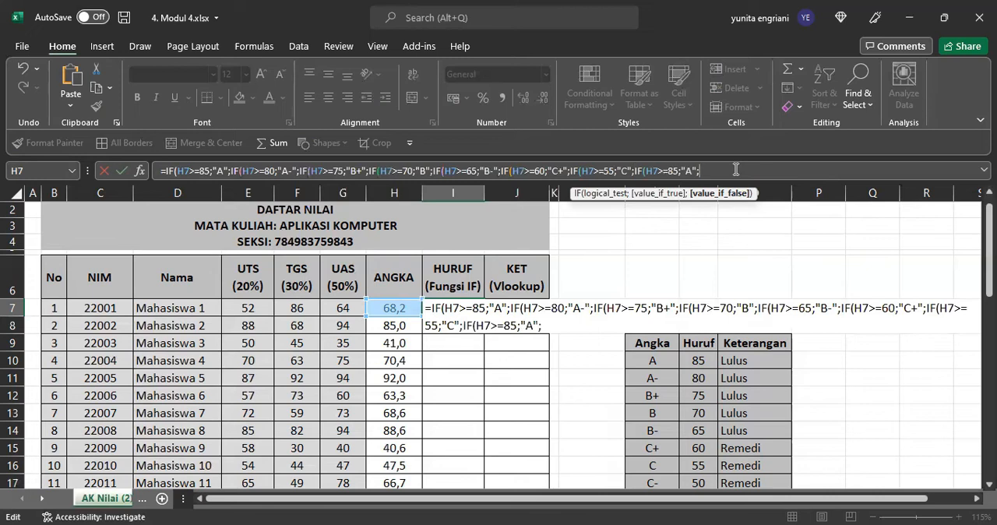
pyautogui.click(680, 170)
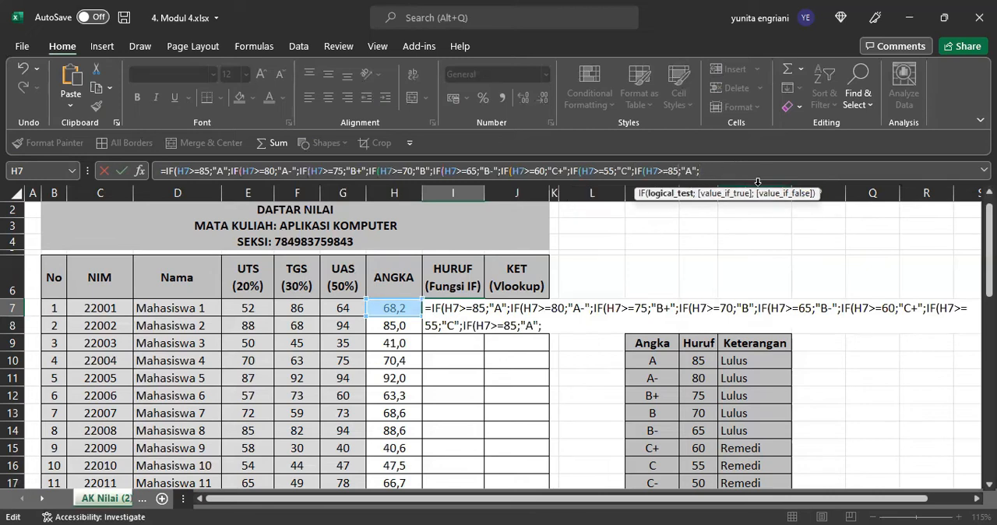
pyautogui.press('BackSpace')
pyautogui.write('0')
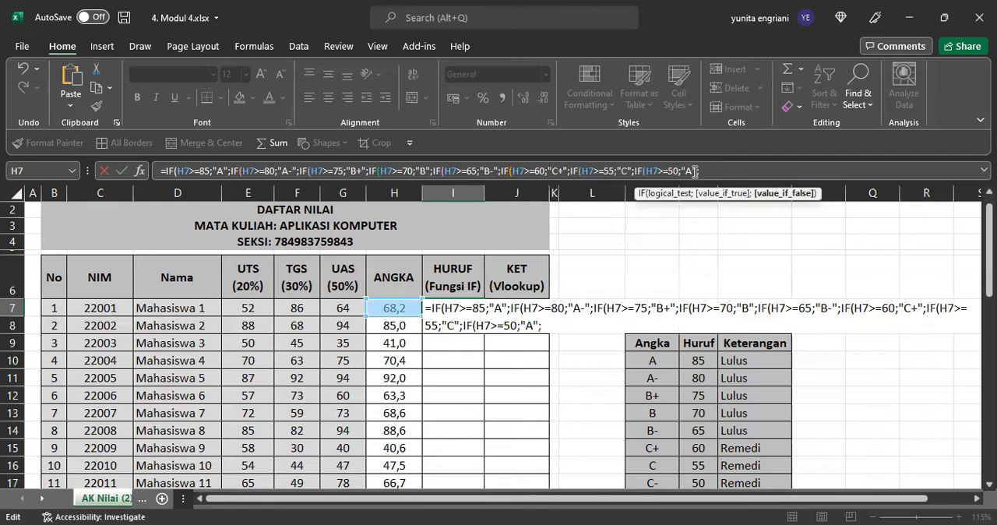
pyautogui.press('Right')
pyautogui.press('BackSpace')
pyautogui.write('C0')
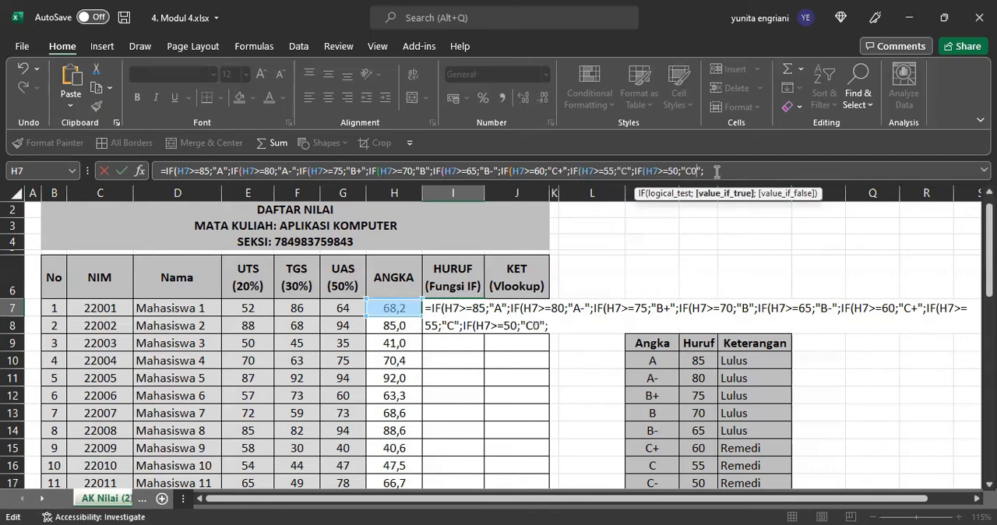
pyautogui.press('BackSpace')
pyautogui.write('-')
# Step: Add the D grade condition to the end of the I7 formula, editing the pasted clause to IF(H7>=45;"D";
pyautogui.scroll(-1, 737, 256)
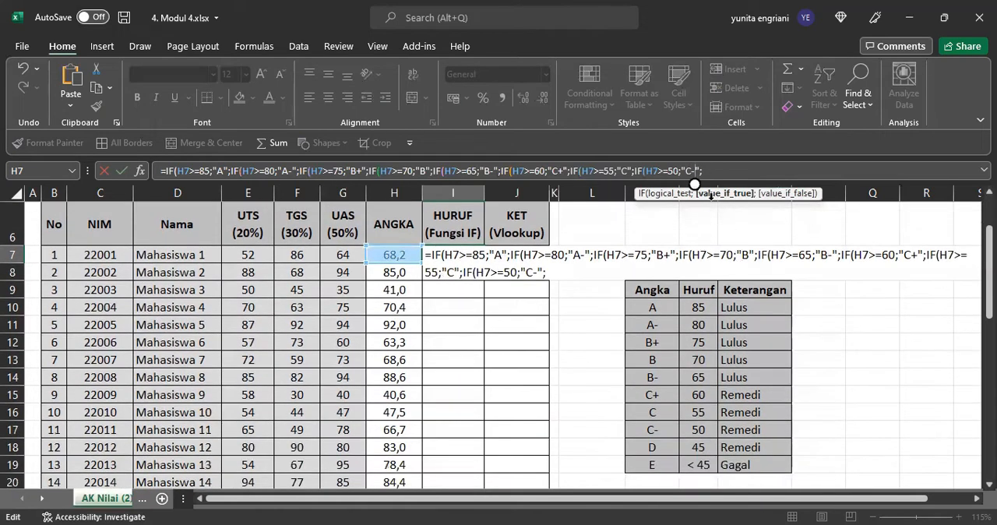
pyautogui.click(723, 166)
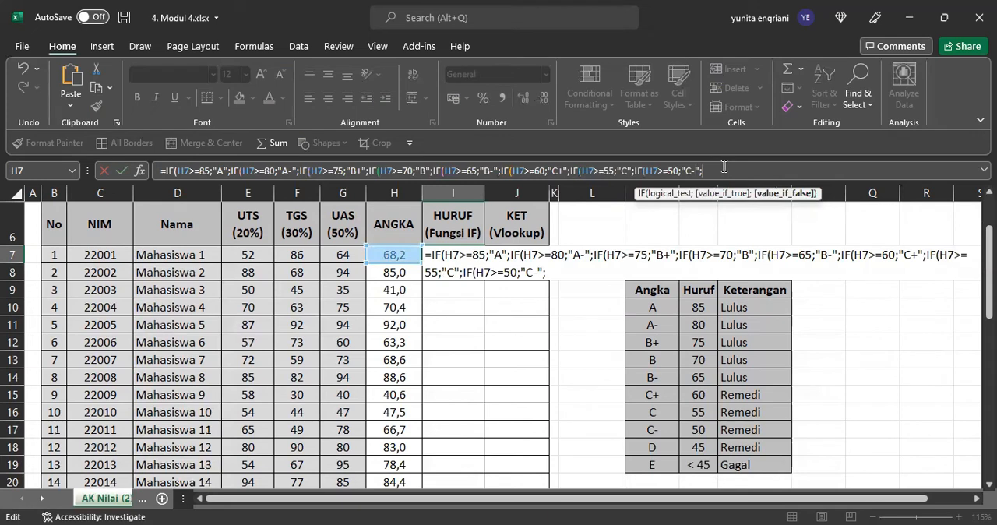
pyautogui.write('IF(H7>=85;"A";')
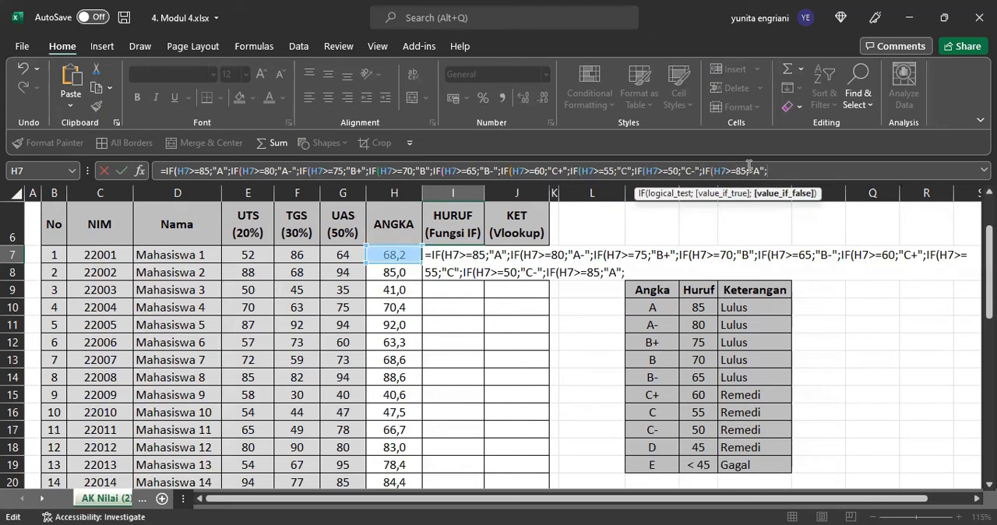
pyautogui.click(747, 171)
pyautogui.press('BackSpace')
pyautogui.press('BackSpace')
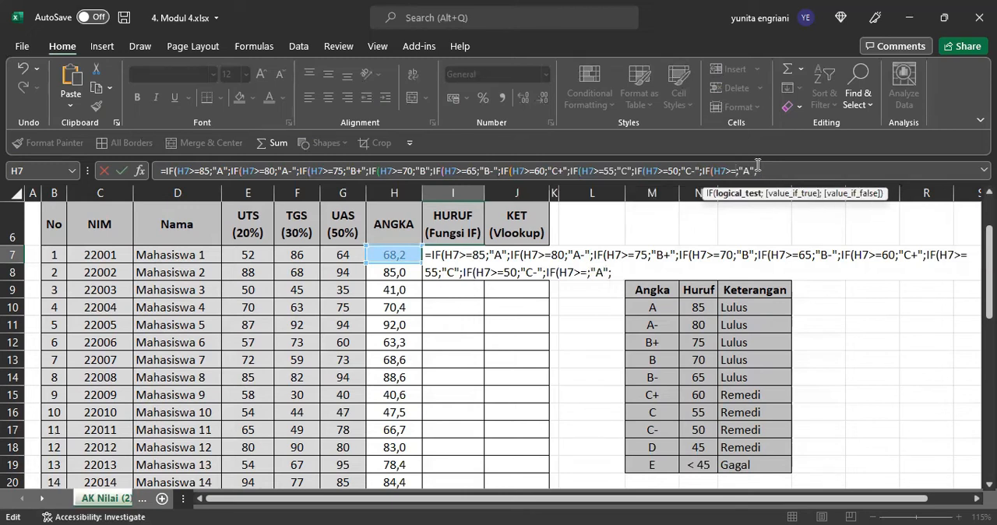
pyautogui.write('45')
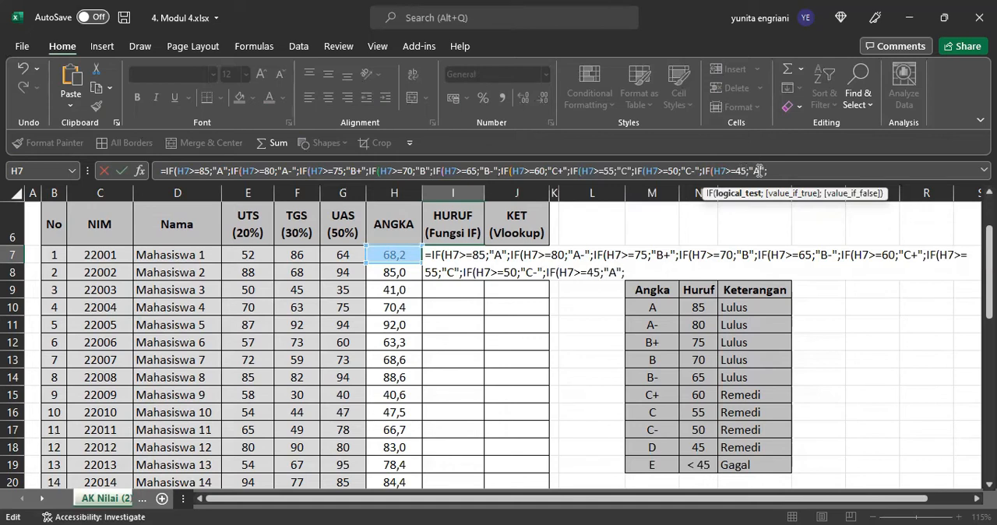
pyautogui.click(758, 171)
pyautogui.press('BackSpace')
pyautogui.write('D')
# Step: Finish the I7 formula with "E" as the final fallback grade, close all nine nested IFs and enter it
pyautogui.click(779, 169)
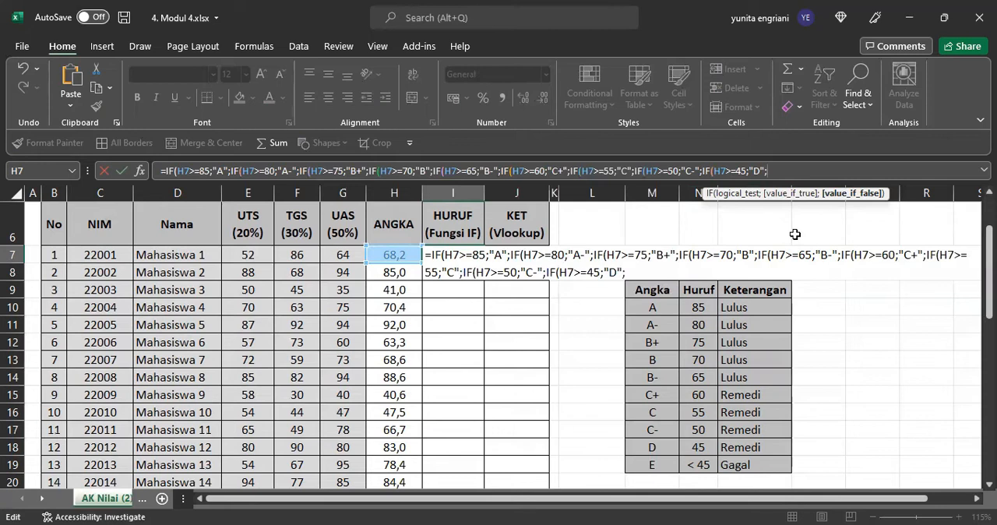
pyautogui.write('"E"')
pyautogui.write(')')
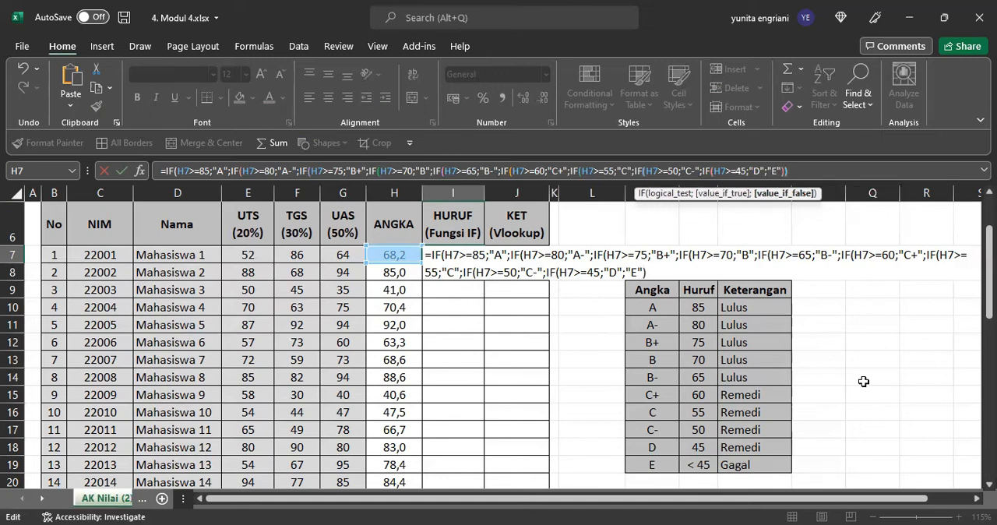
pyautogui.write(')')
pyautogui.write(')')
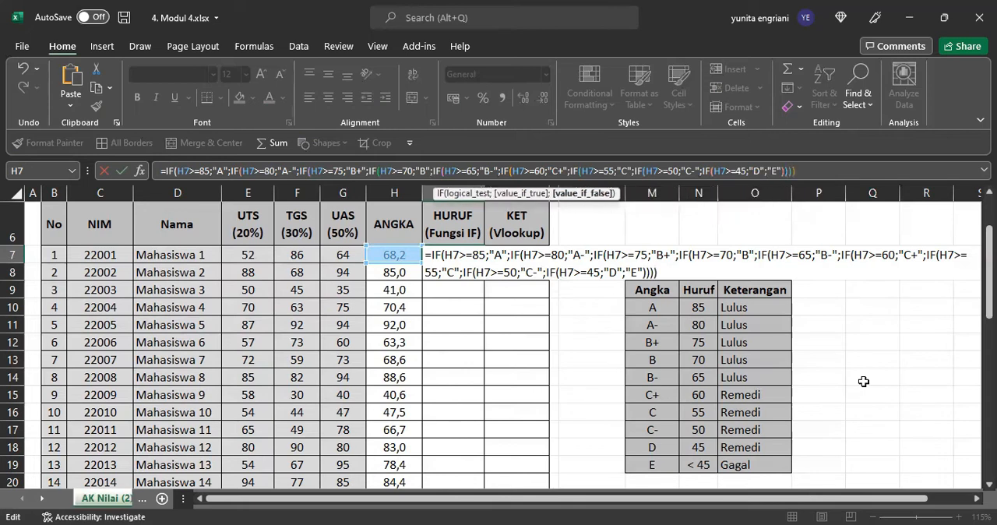
pyautogui.write('))')
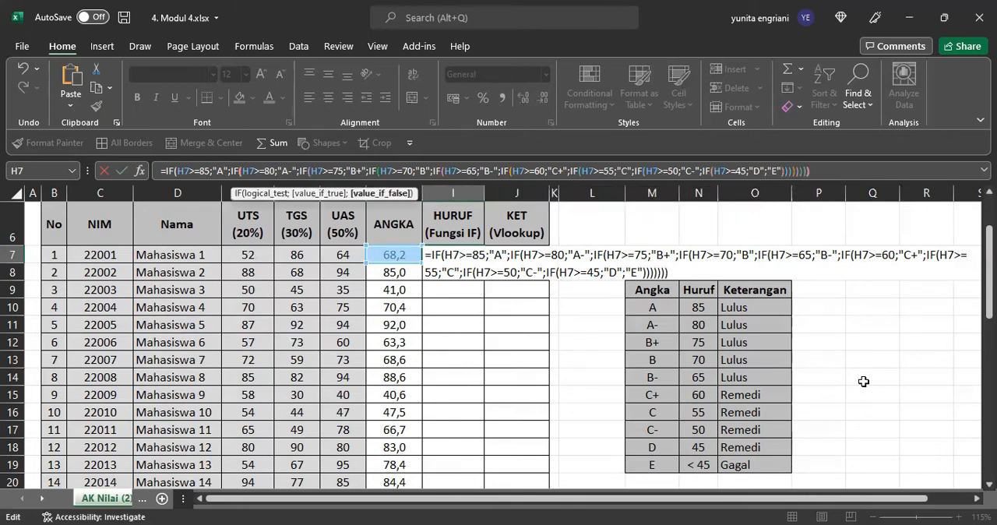
pyautogui.write(')')
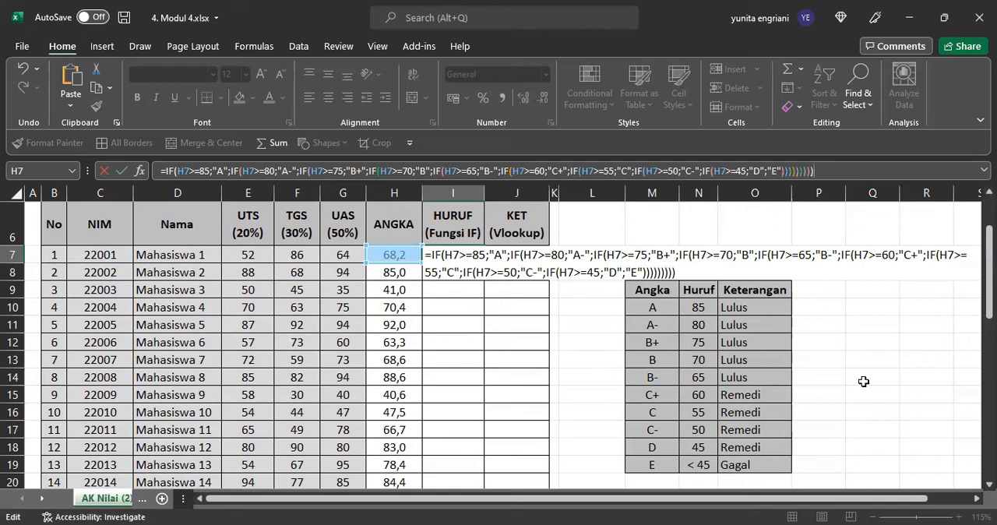
pyautogui.press('Return')
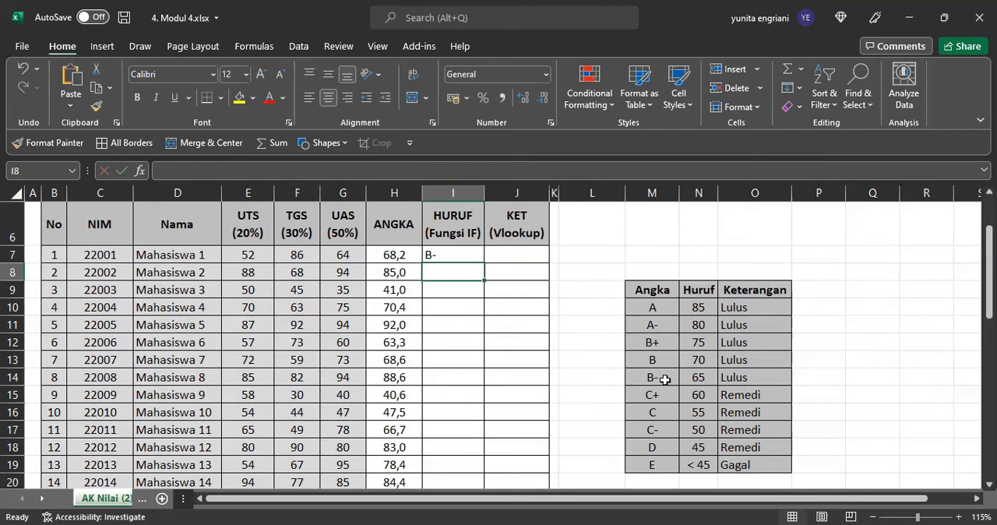
# Step: Fill the I7 formula down the HURUF column for all 30 students and centre the letter grades
pyautogui.click(444, 257)
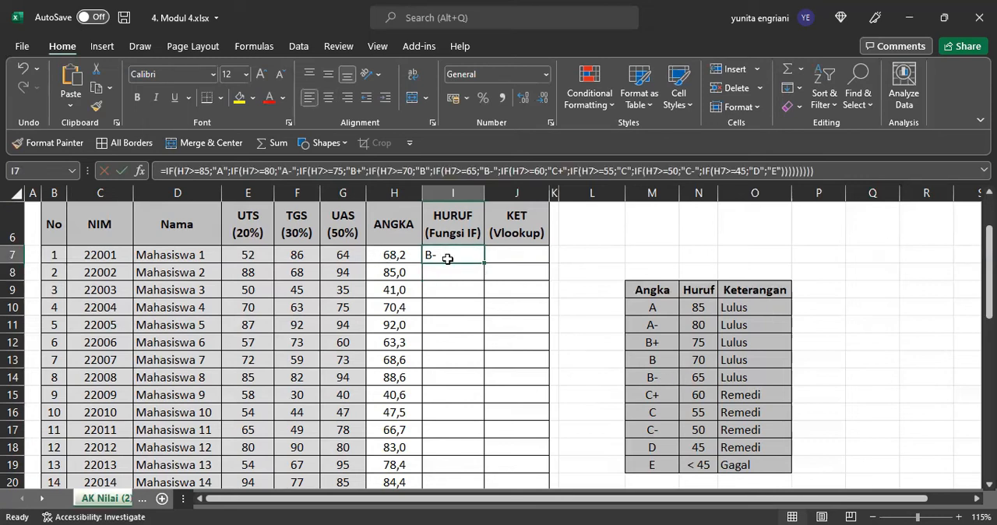
pyautogui.moveTo(484, 264); pyautogui.dragTo(475, 461)
pyautogui.scroll(7, 483, 382)
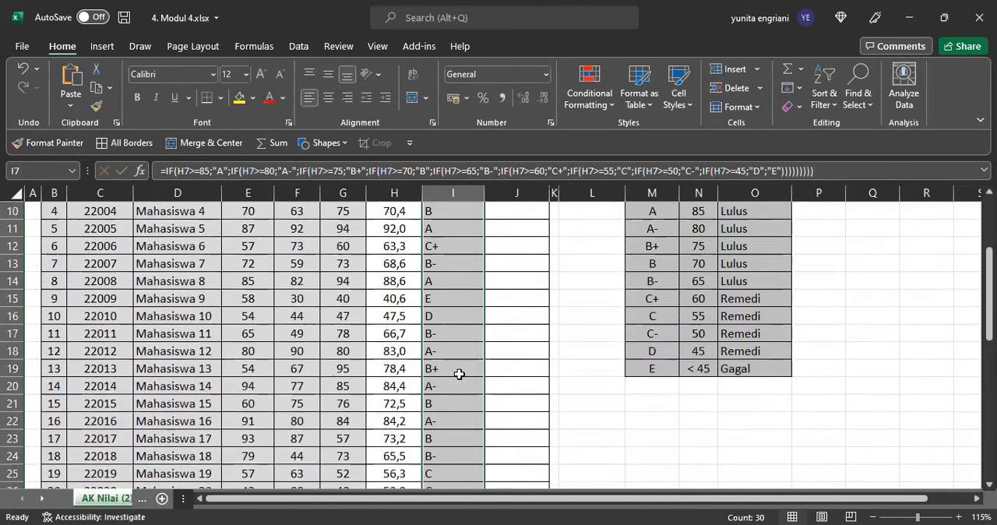
pyautogui.click(328, 98)
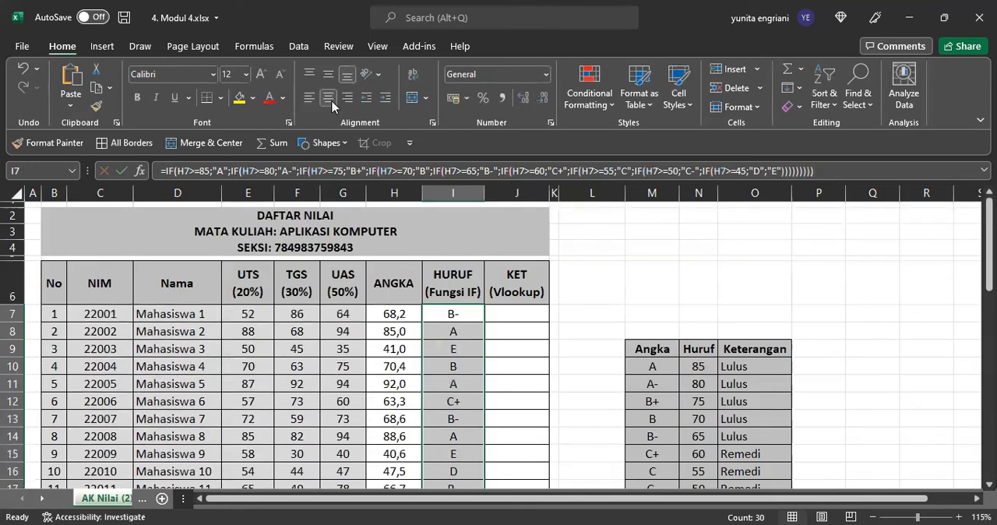
# Step: Start a VLOOKUP formula in J7 of the KET column with I7 as the lookup value
pyautogui.scroll(-1, 461, 316)
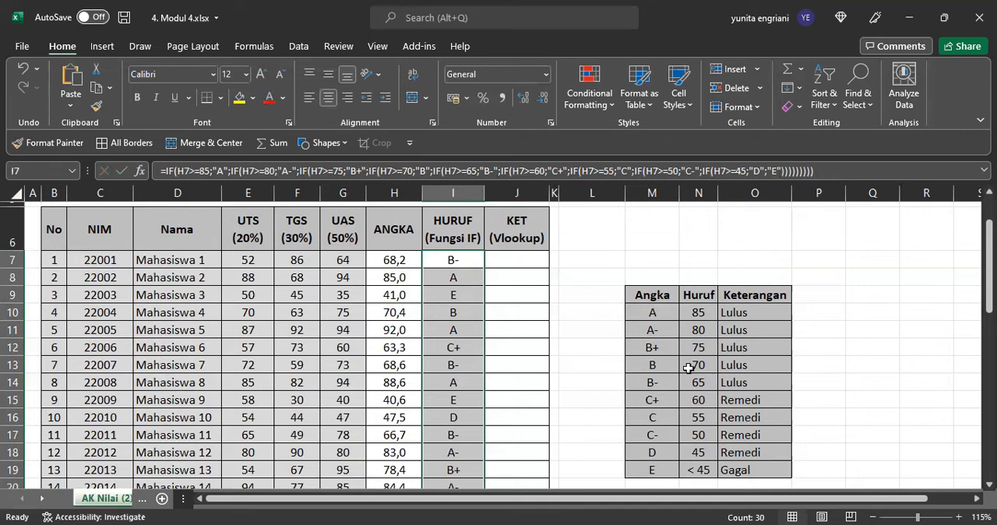
pyautogui.click(518, 262)
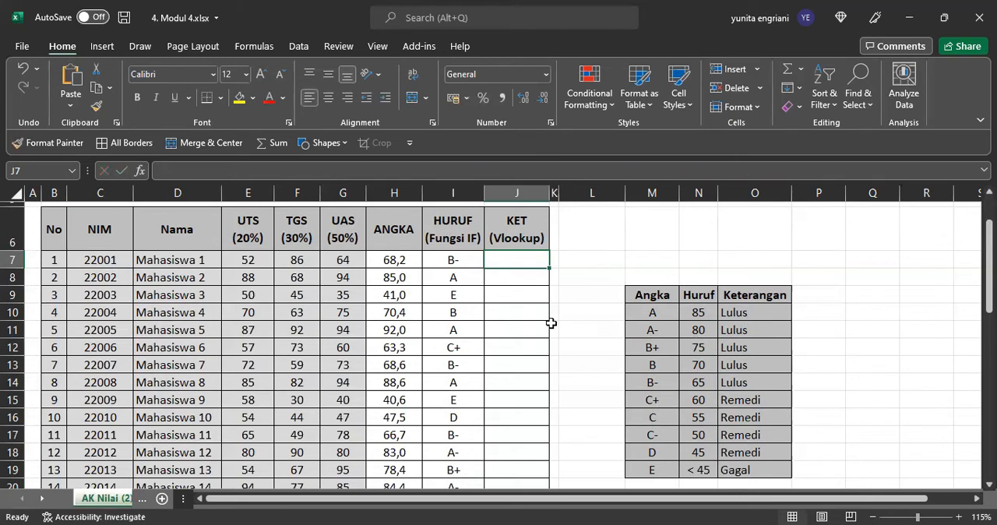
pyautogui.write('=')
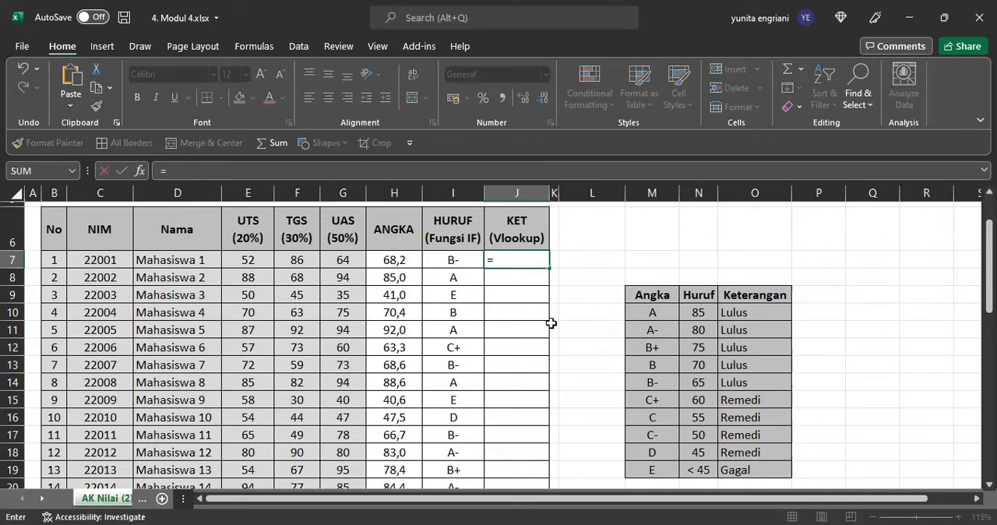
pyautogui.write('vl')
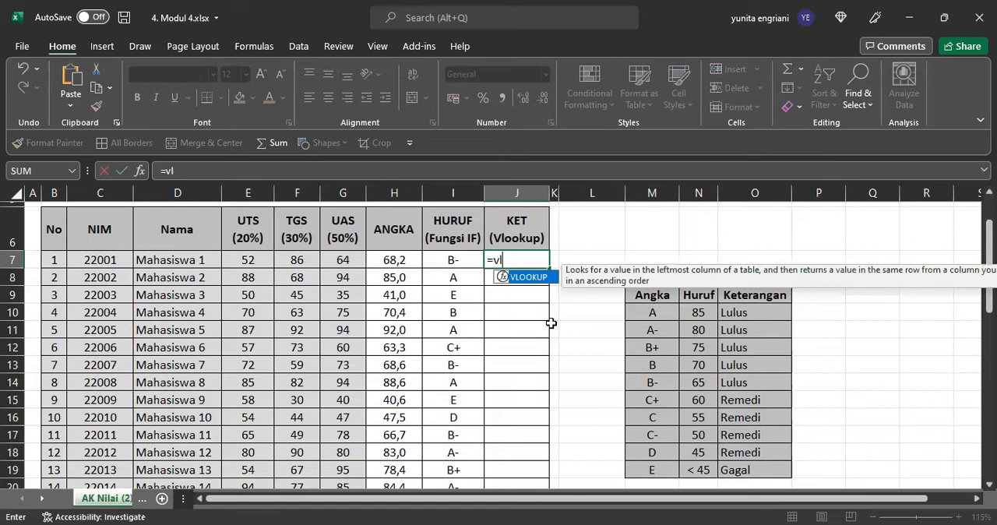
pyautogui.press('BackSpace')
pyautogui.press('BackSpace')
pyautogui.write('VLOOK')
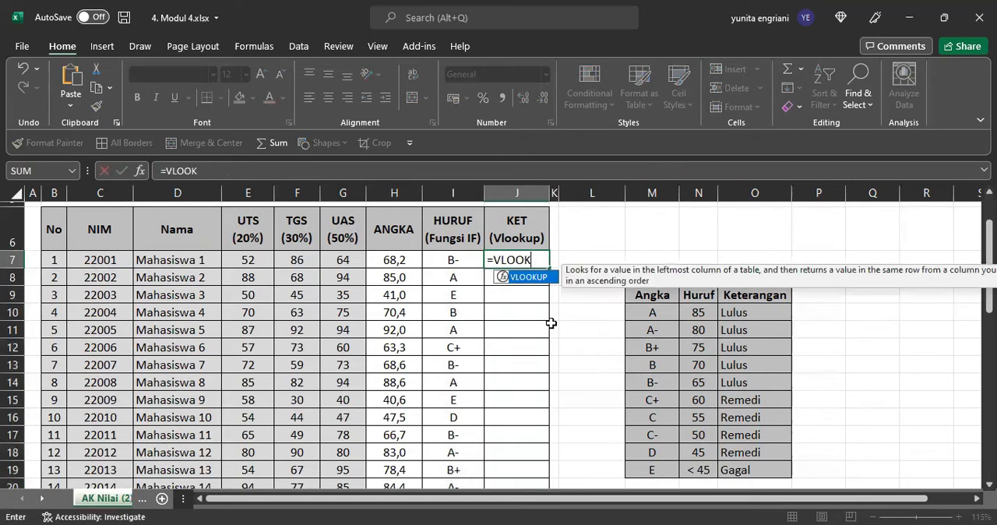
pyautogui.write('UP(')
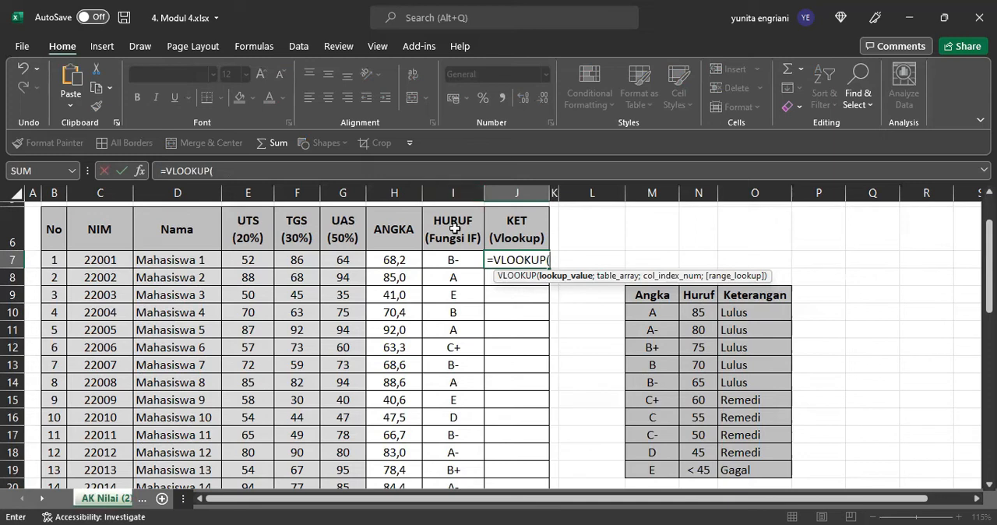
pyautogui.click(455, 261)
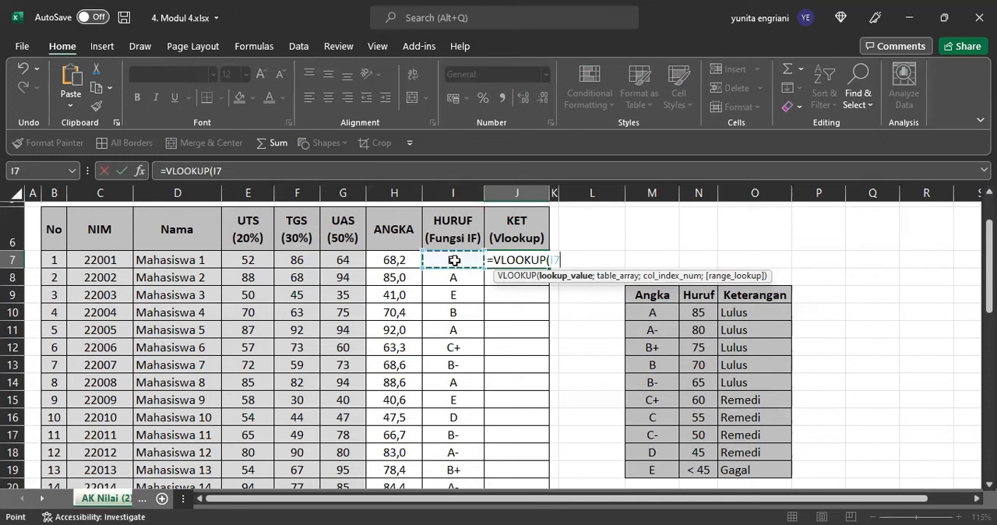
pyautogui.write(';')
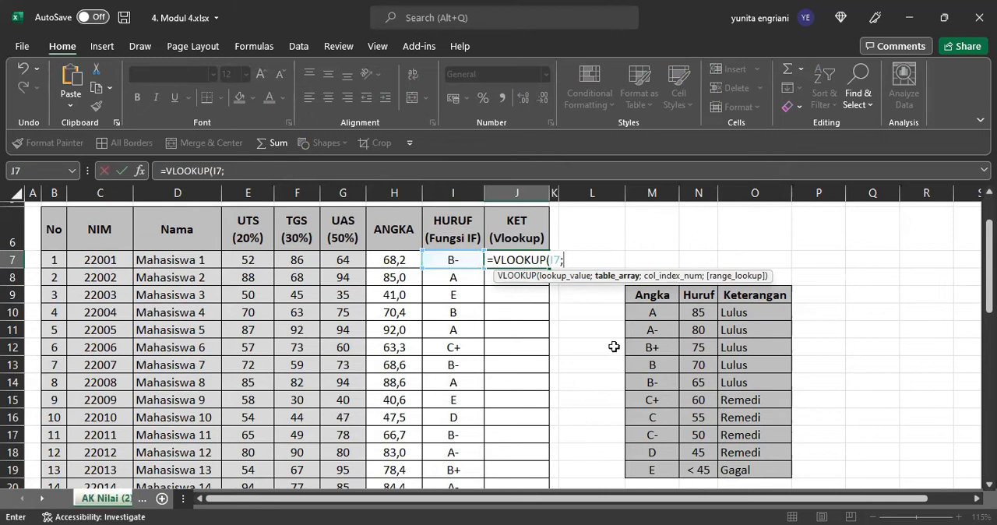
# Step: Complete the J7 VLOOKUP with table range M9:O19, column index 3 and FALSE for exact match, and enter it
pyautogui.moveTo(654, 296); pyautogui.dragTo(749, 468)
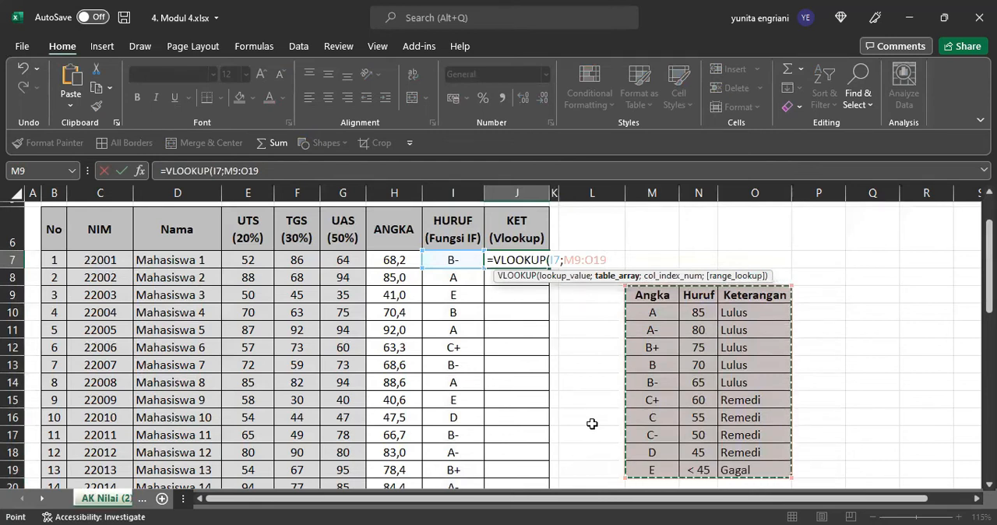
pyautogui.write(';')
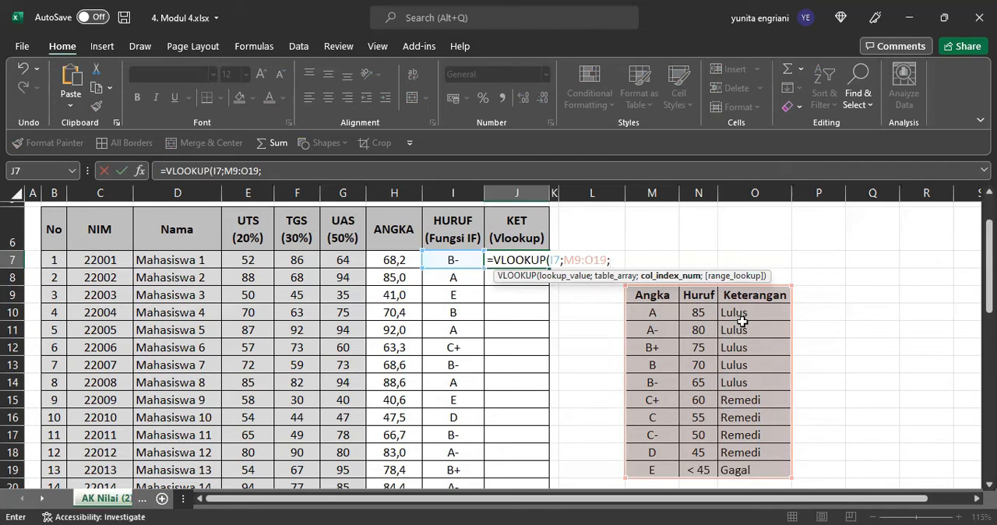
pyautogui.write('3;FALSE')
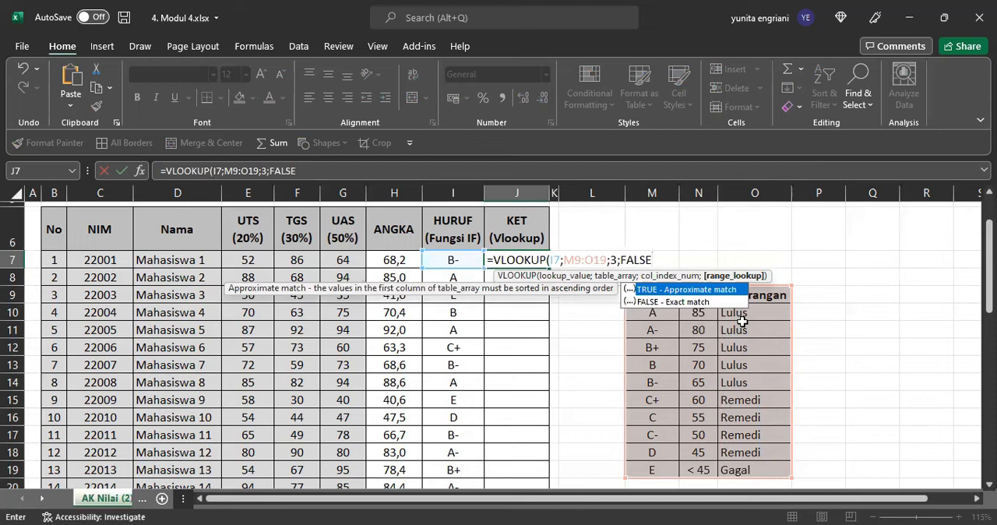
pyautogui.write(')')
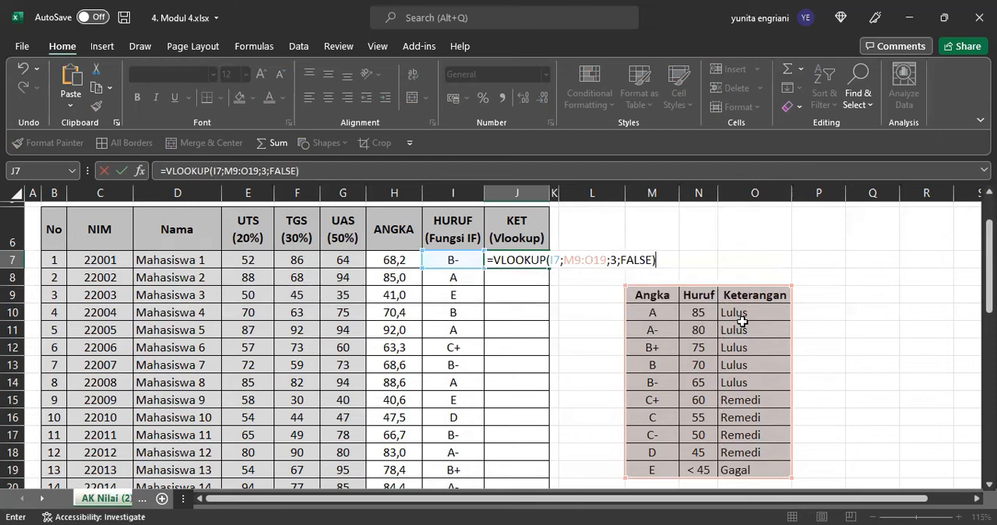
pyautogui.press('Return')
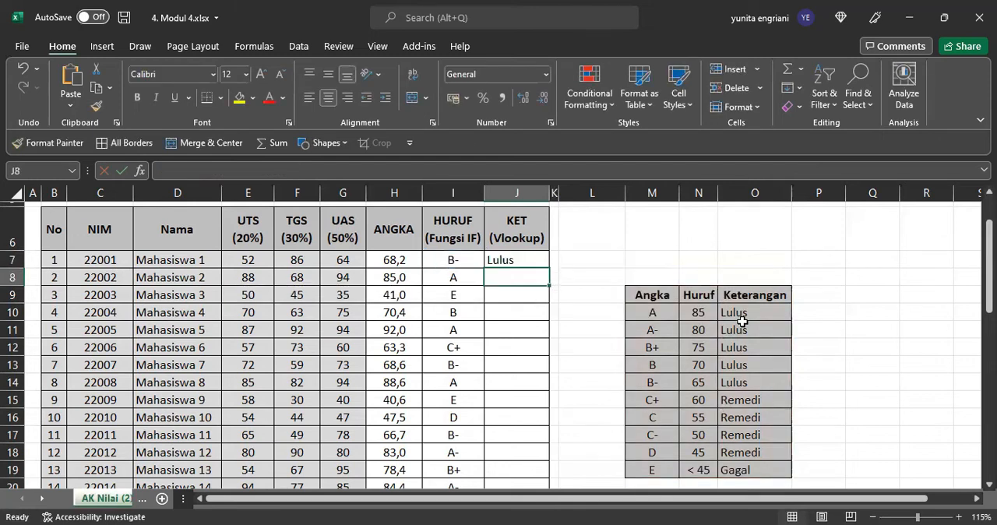
# Step: Try filling the J7 VLOOKUP formula down to J19, and clear the copies from J8:J19
pyautogui.click(524, 263)
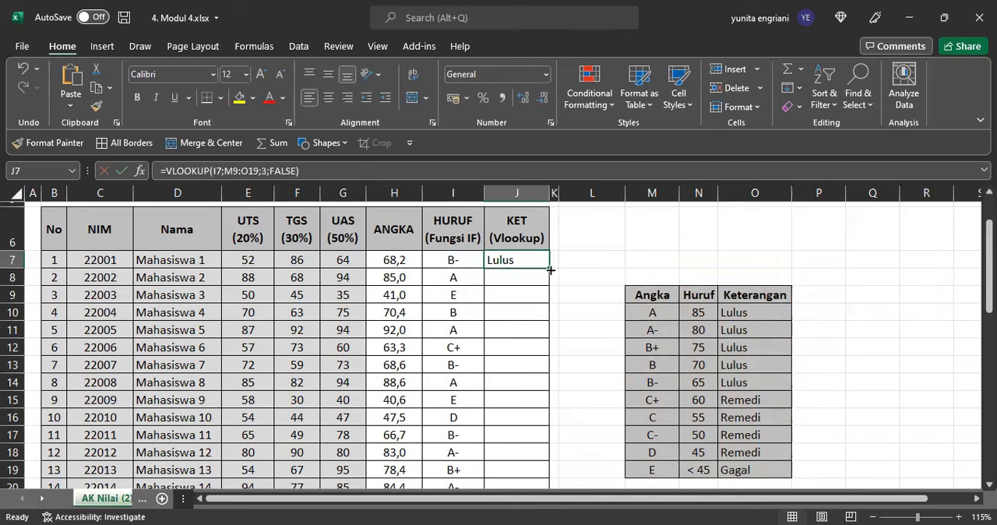
pyautogui.moveTo(550, 269); pyautogui.dragTo(550, 471)
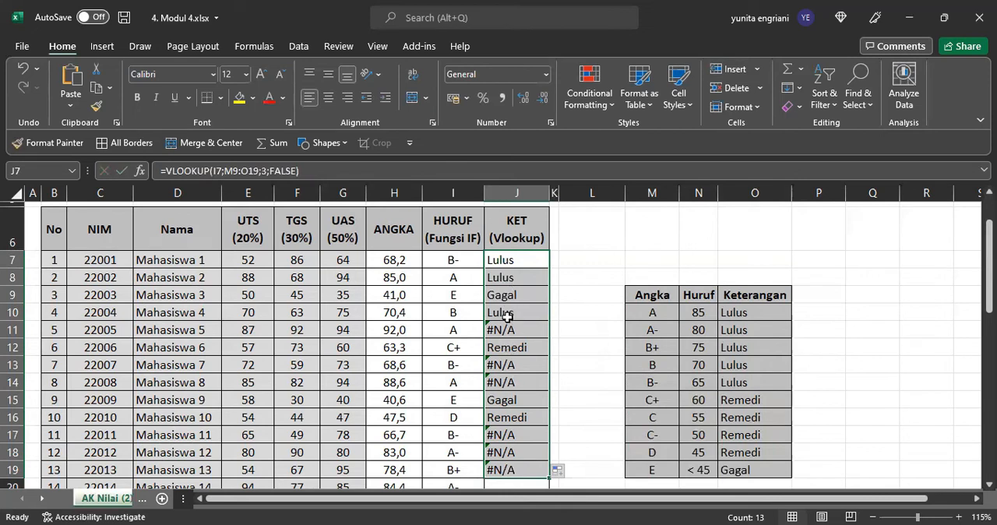
pyautogui.click(518, 262)
pyautogui.moveTo(518, 277); pyautogui.dragTo(518, 468)
pyautogui.press('Delete')
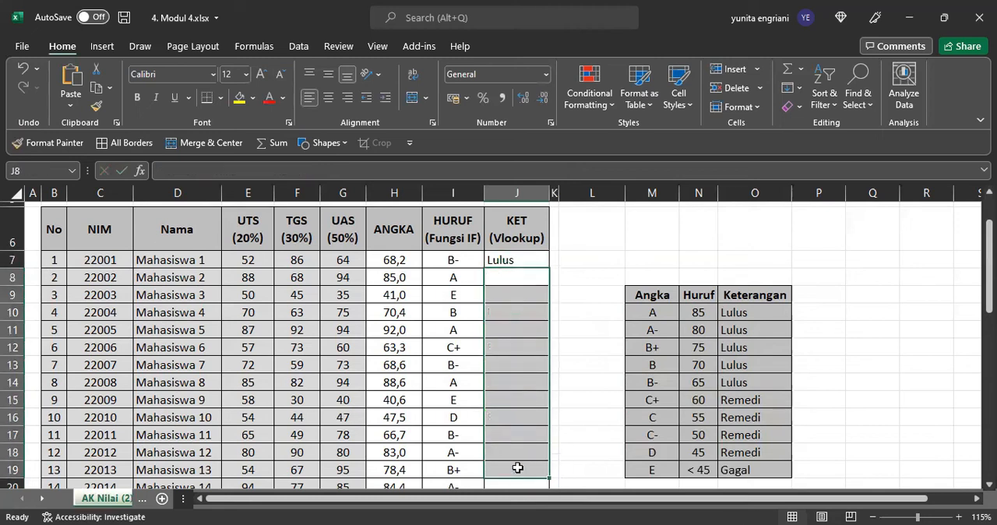
# Step: Make the table range in the J7 VLOOKUP formula absolute as $M$9:$O$19 and enter the formula
pyautogui.doubleClick(525, 259)
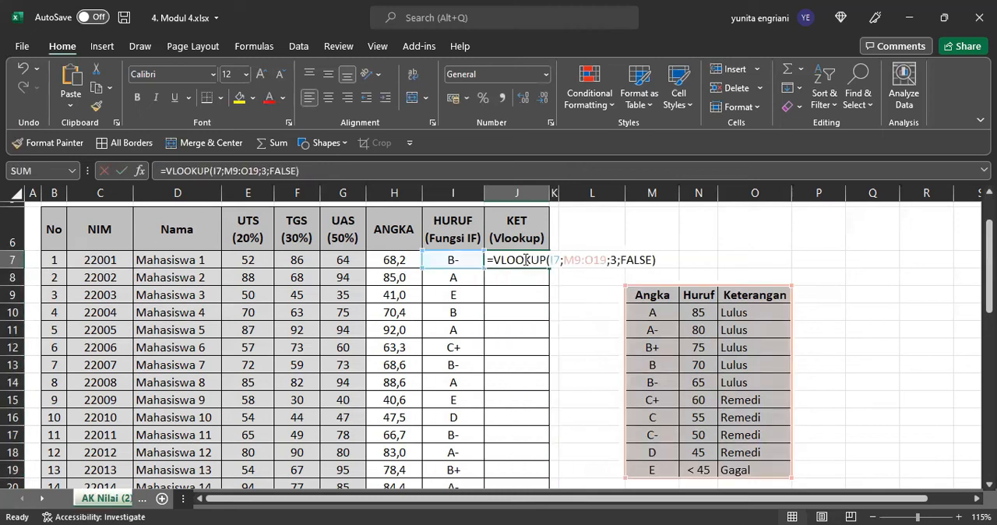
pyautogui.click(572, 259)
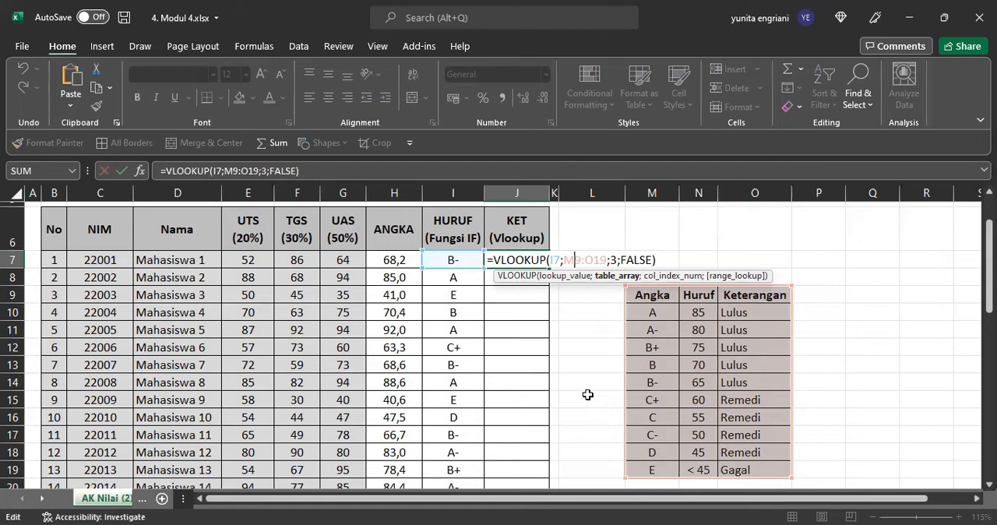
pyautogui.press('F4')
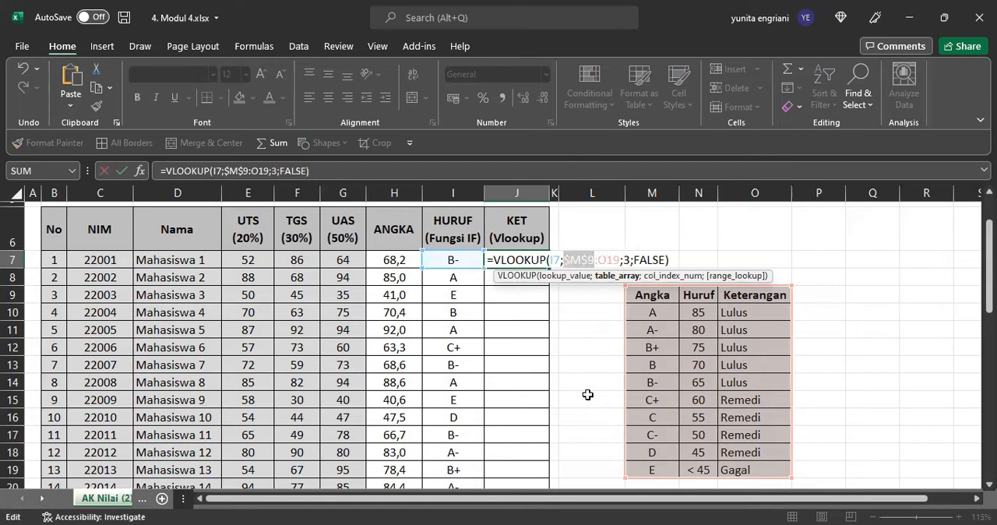
pyautogui.click(611, 263)
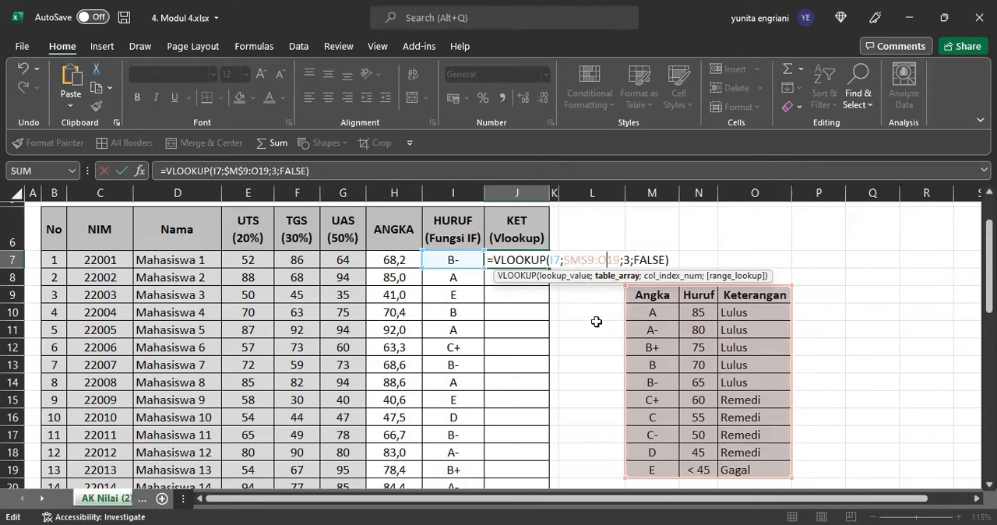
pyautogui.press('F4')
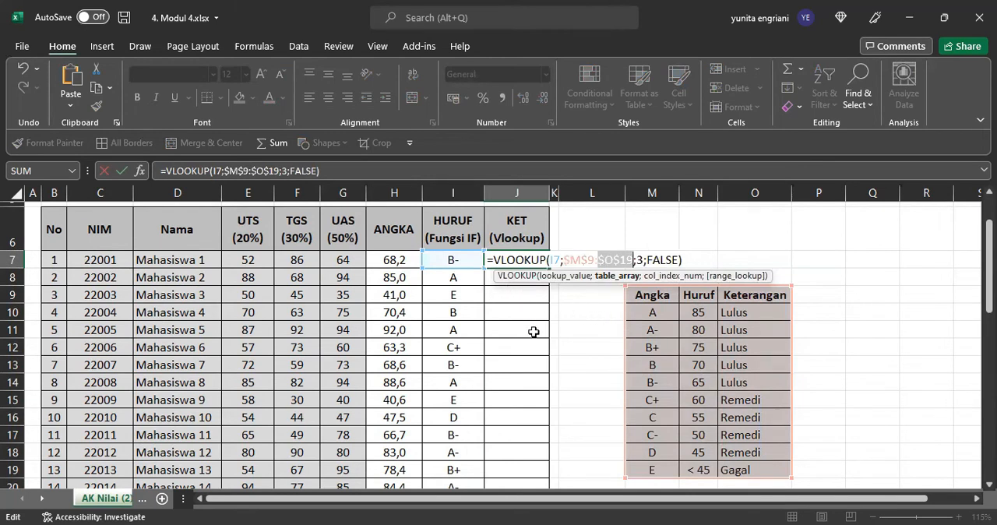
pyautogui.press('Return')
# Step: Fill the J7 VLOOKUP formula down the KET column to J36 and centre the filled statuses
pyautogui.click(525, 263)
pyautogui.moveTo(551, 268); pyautogui.dragTo(550, 446)
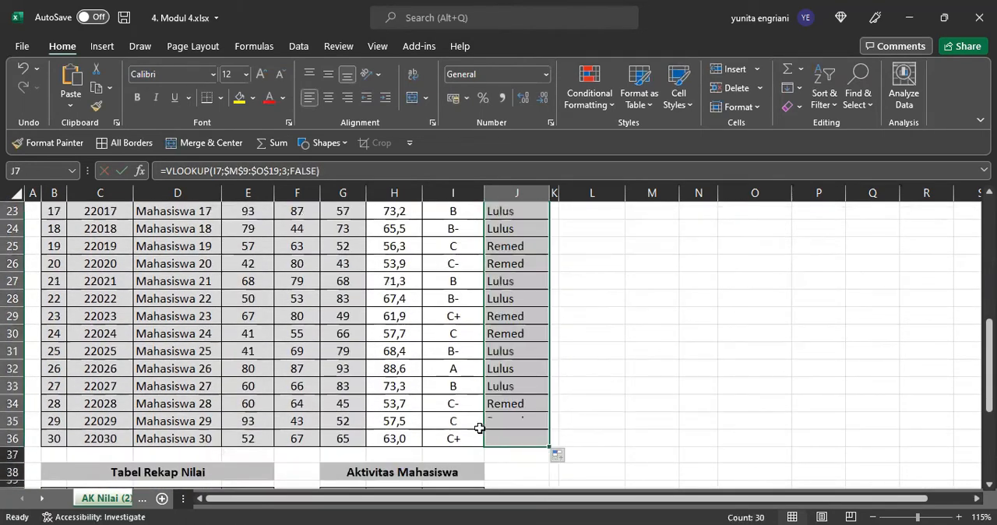
pyautogui.click(330, 100)
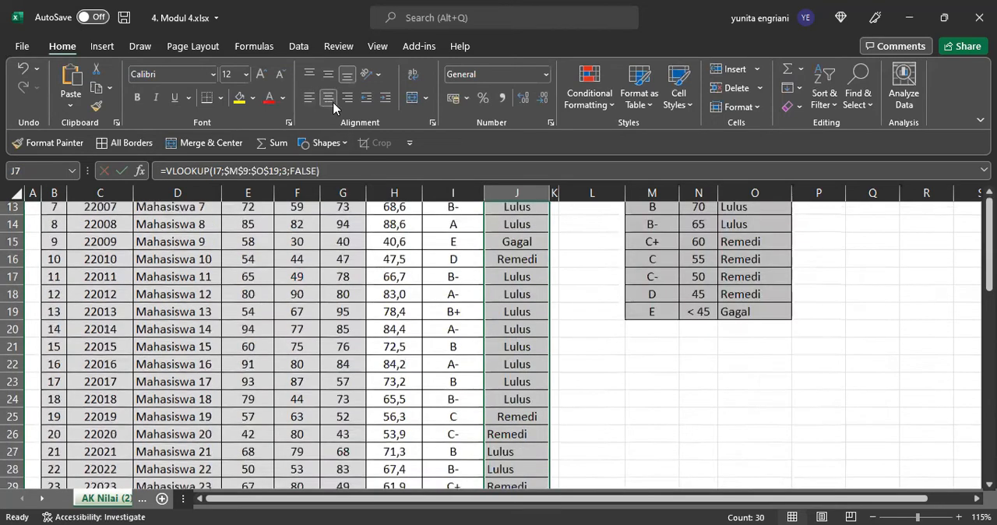
pyautogui.scroll(4, 628, 341)
pyautogui.click(703, 288)
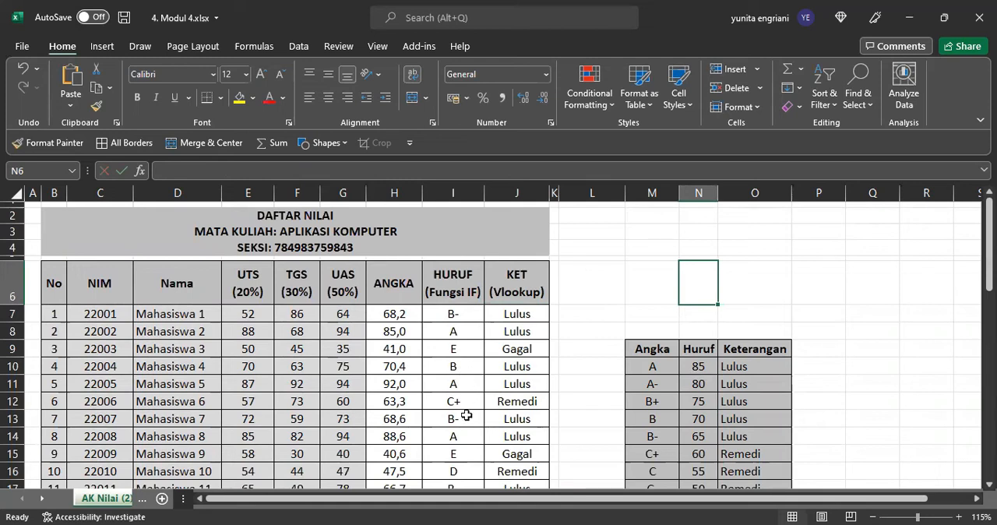
# Step: Clear the Jumlah counts in E41:E50 of Tabel Rekap Nilai and I41:I43 of Aktivitas Mahasiswa
pyautogui.scroll(-1, 436, 444)
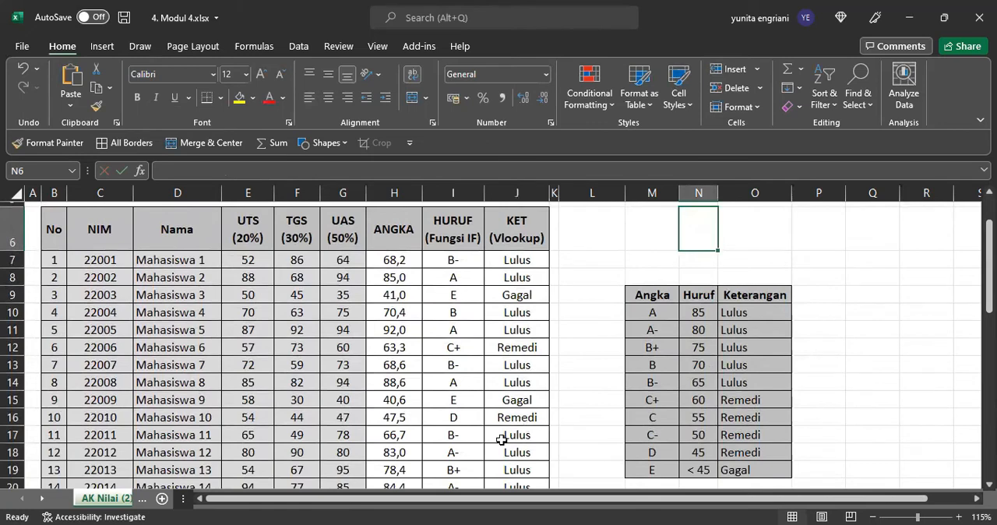
pyautogui.scroll(-1, 499, 436)
pyautogui.scroll(-4, 451, 393)
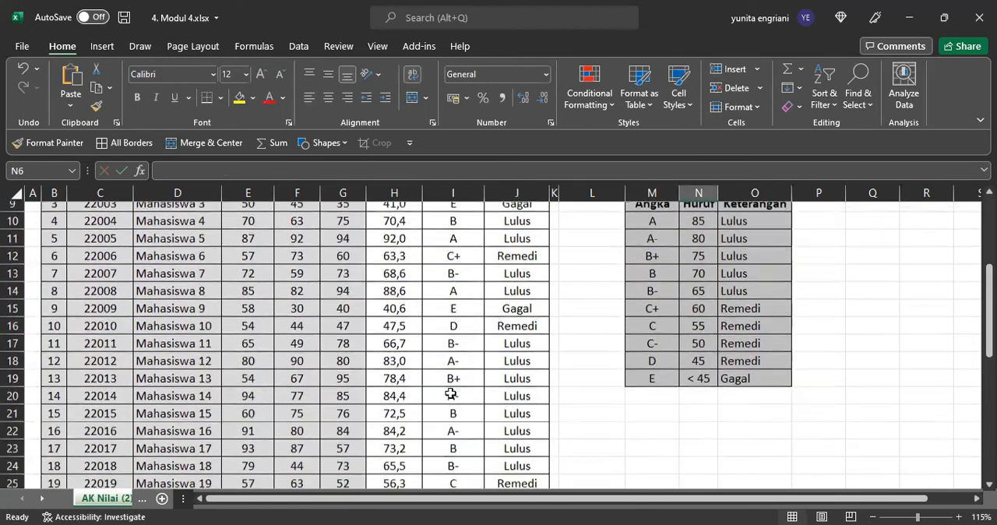
pyautogui.scroll(5, 450, 394)
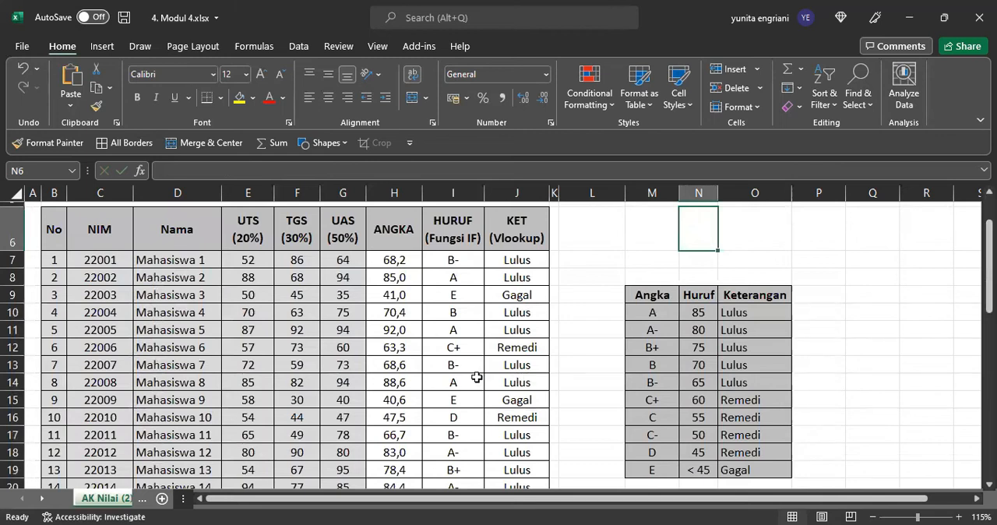
pyautogui.scroll(-4, 476, 377)
pyautogui.scroll(-4, 476, 378)
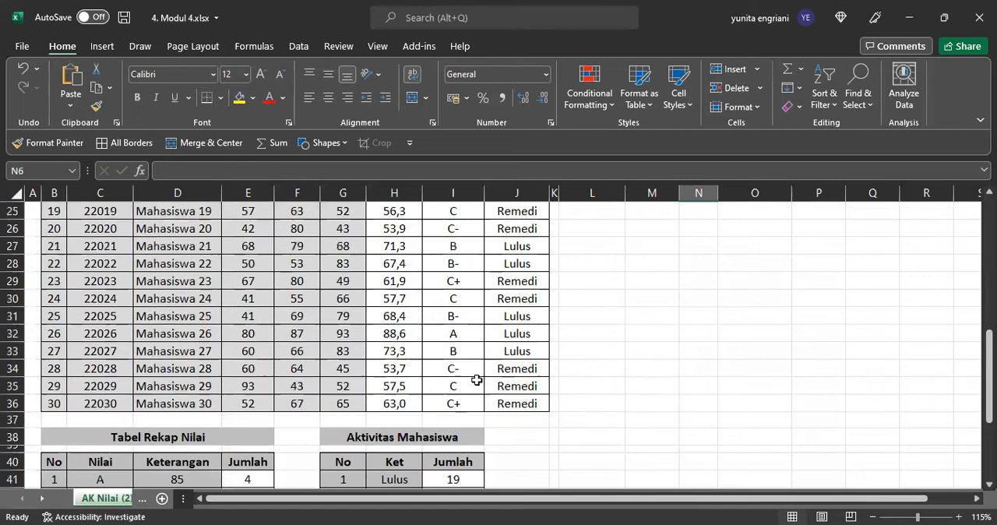
pyautogui.scroll(-3, 476, 379)
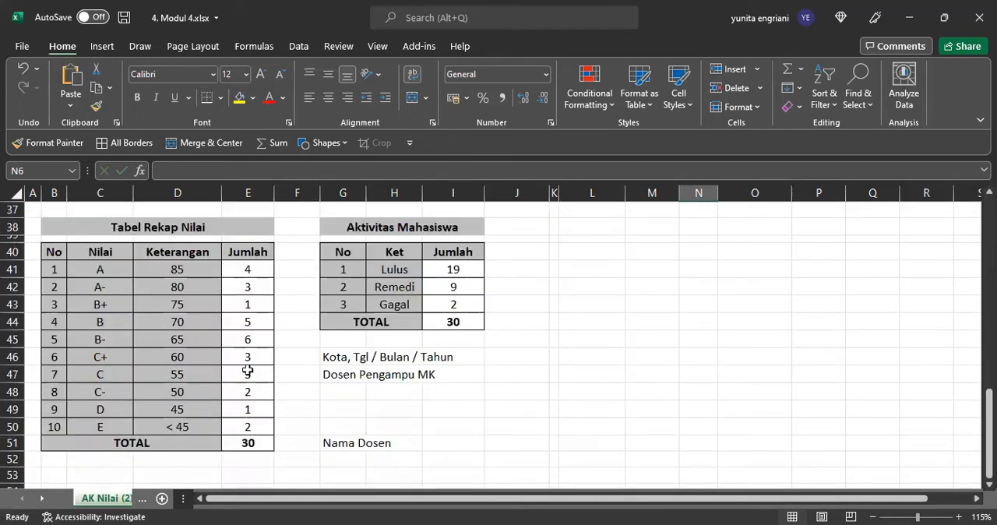
pyautogui.moveTo(251, 273); pyautogui.dragTo(260, 426)
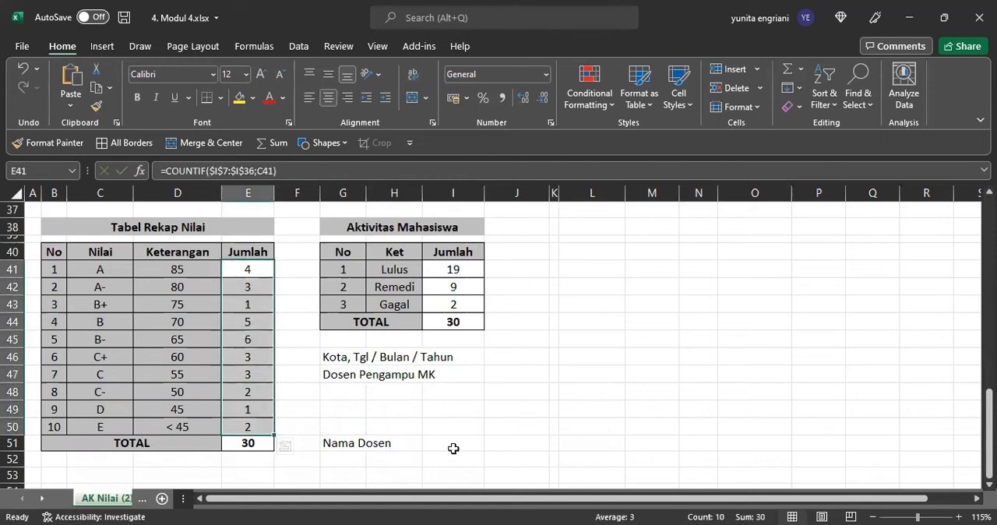
pyautogui.press('Delete')
pyautogui.moveTo(461, 270); pyautogui.dragTo(466, 304)
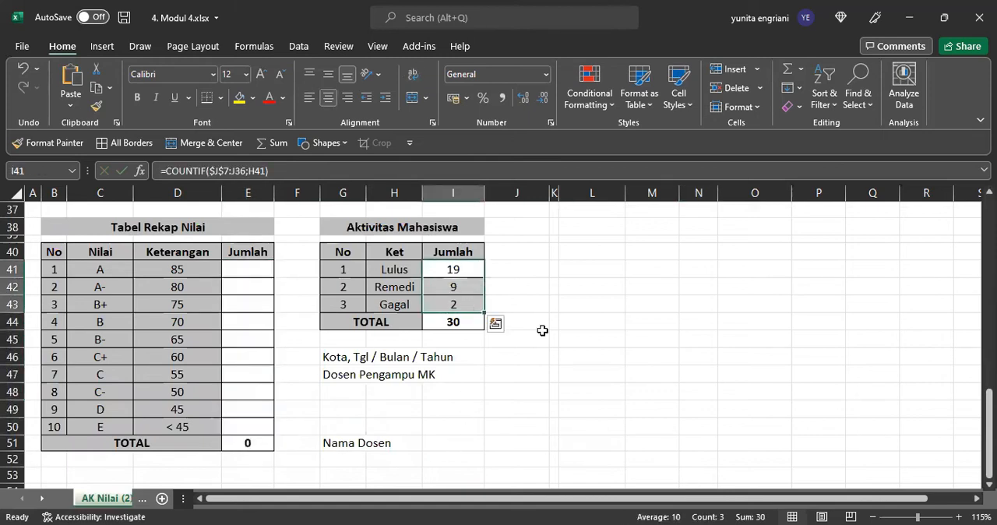
pyautogui.press('Delete')
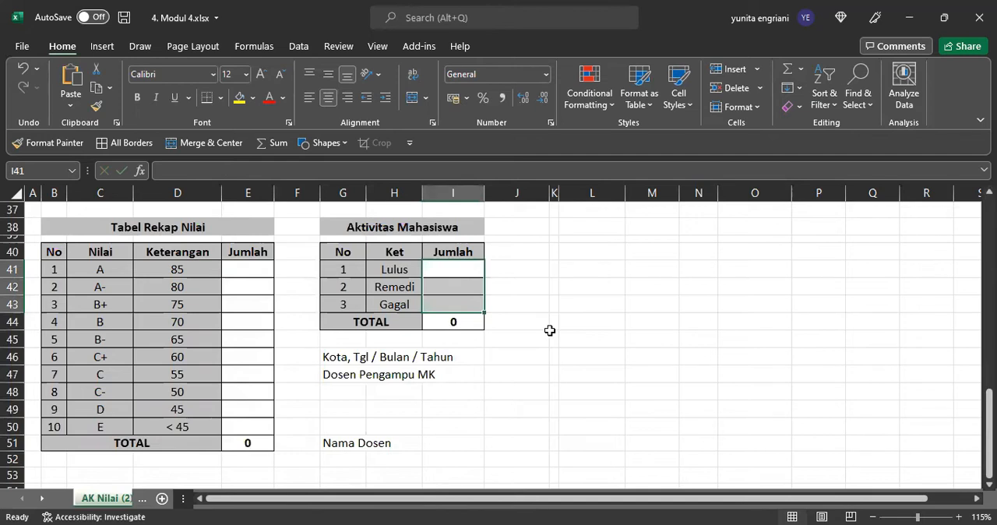
# Step: Clear the TOTAL cells of both summary tables, I44 and E51
pyautogui.click(239, 269)
pyautogui.scroll(2, 702, 376)
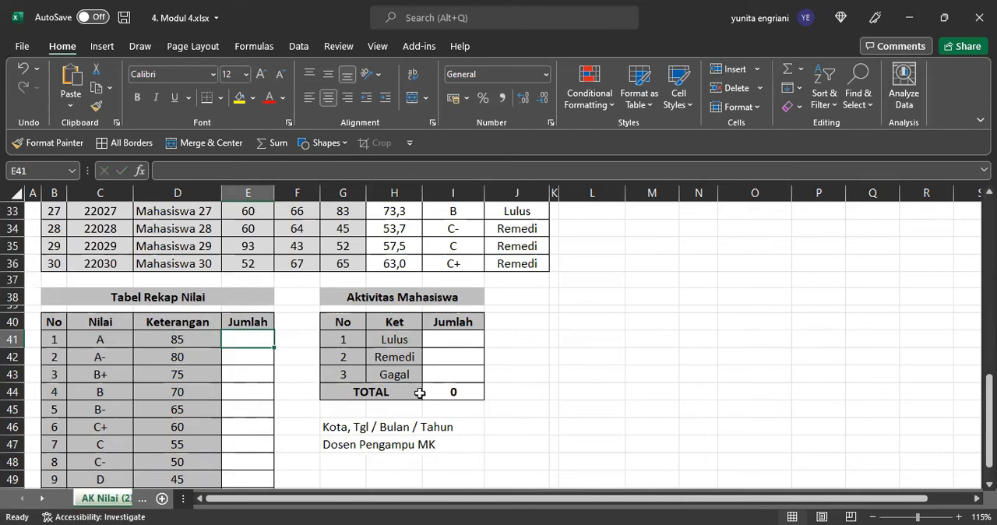
pyautogui.click(444, 392)
pyautogui.press('Delete')
pyautogui.scroll(-4, 257, 366)
pyautogui.click(250, 315)
pyautogui.press('Delete')
# Step: Start a COUNTIF formula in E41 of Tabel Rekap Nilai with the HURUF cells I7:I36 as the range
pyautogui.scroll(4, 335, 371)
pyautogui.click(255, 339)
pyautogui.write('=')
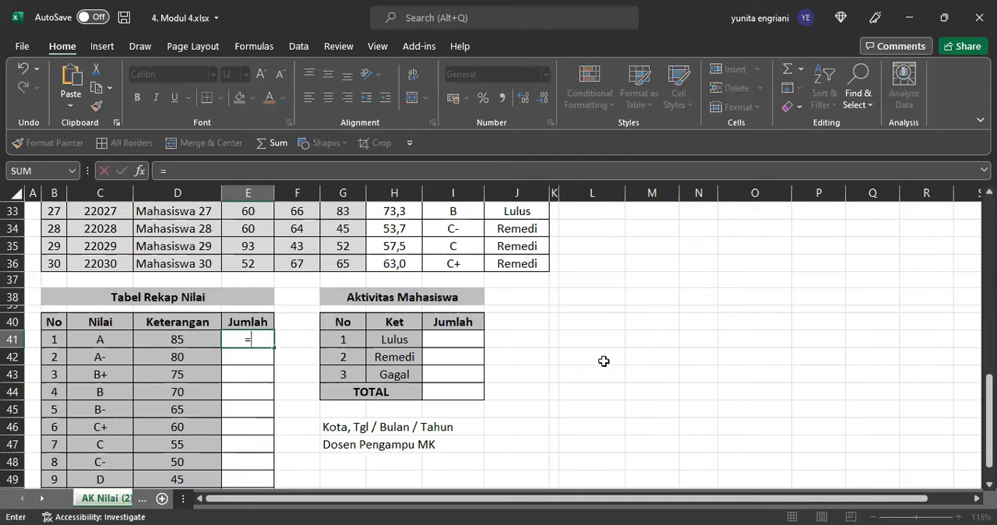
pyautogui.write('count')
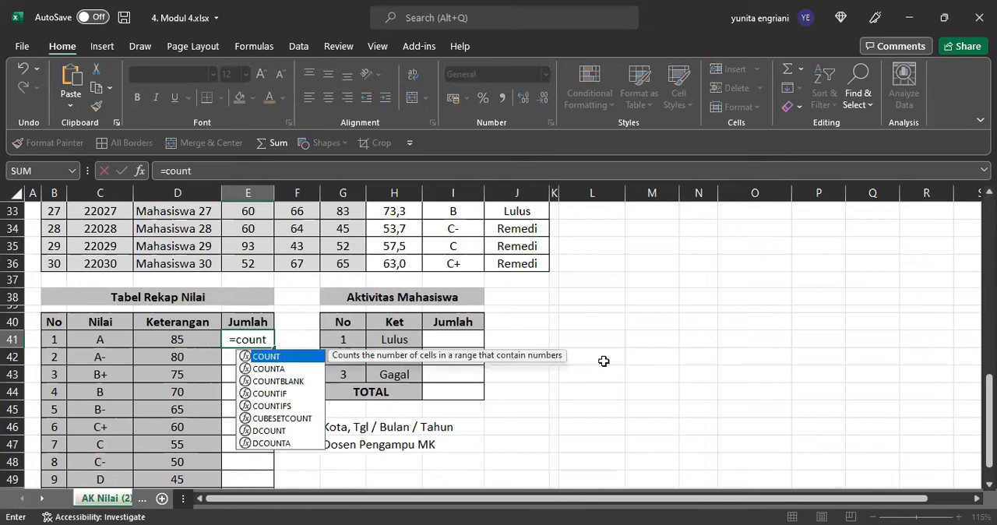
pyautogui.write('if')
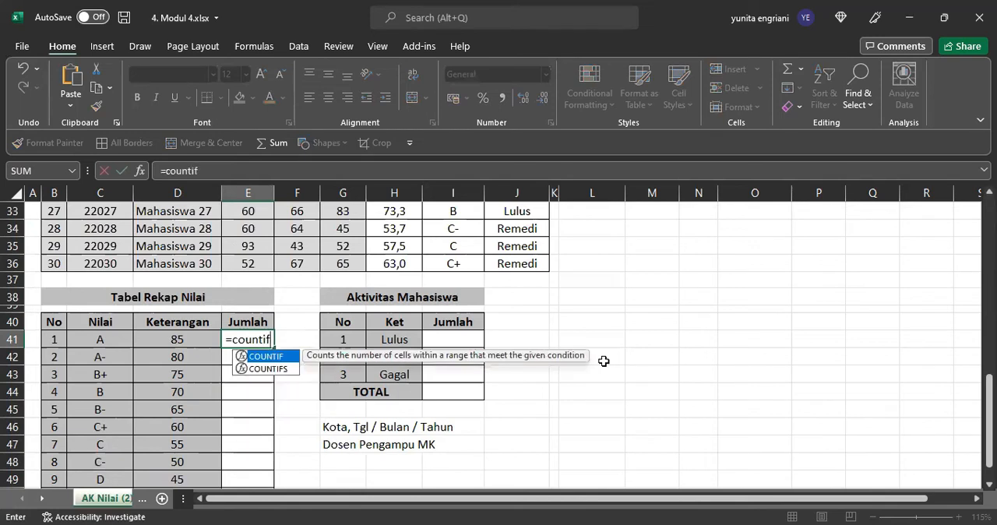
pyautogui.write('(')
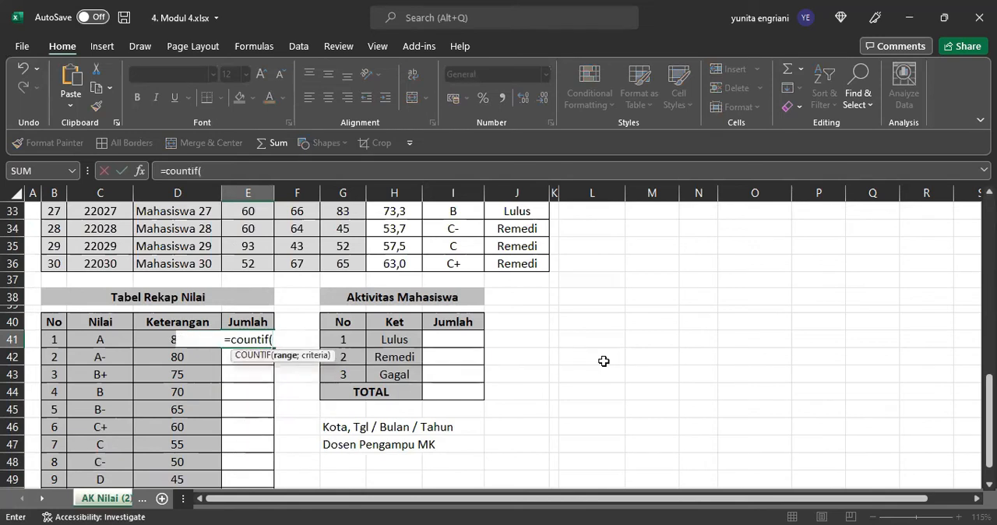
pyautogui.click(456, 267)
pyautogui.moveTo(458, 138); pyautogui.dragTo(441, 296)
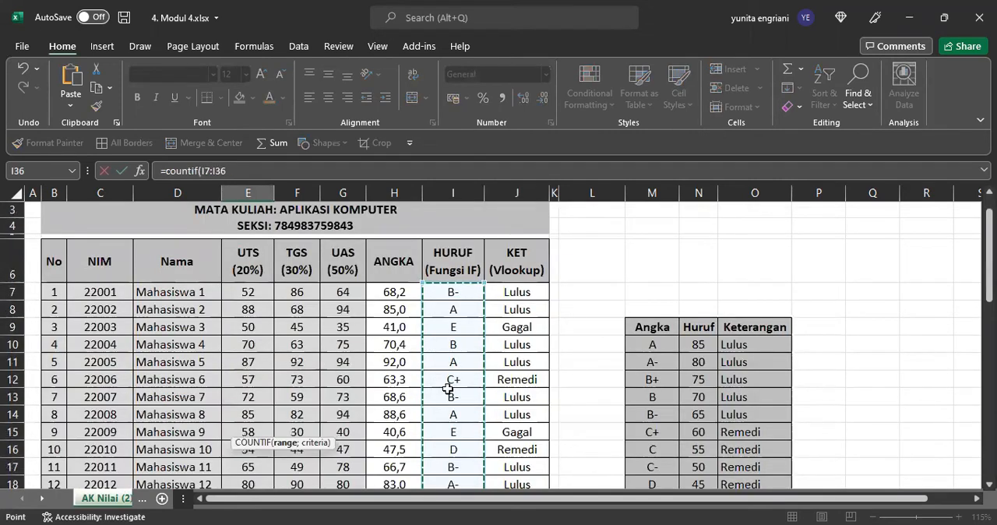
pyautogui.scroll(-1, 448, 388)
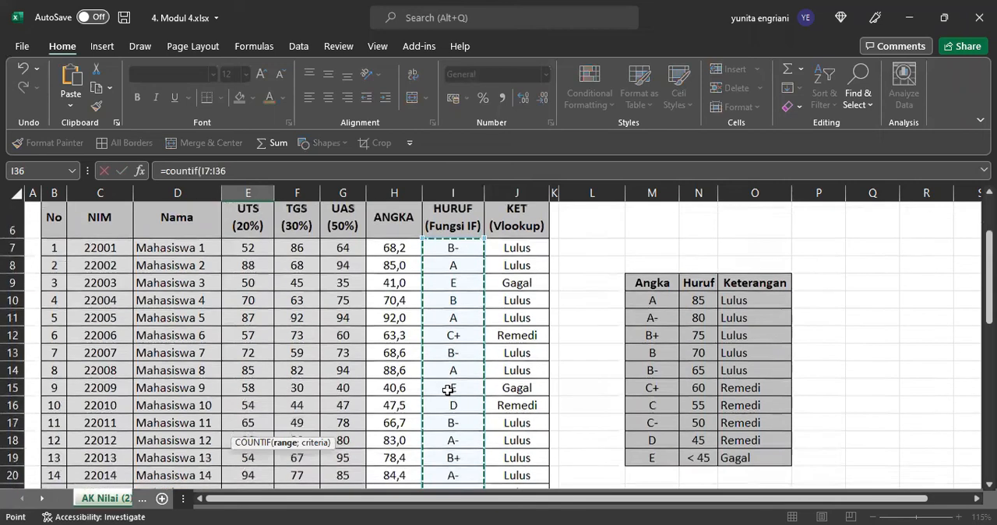
pyautogui.scroll(-7, 448, 390)
pyautogui.scroll(-2, 448, 390)
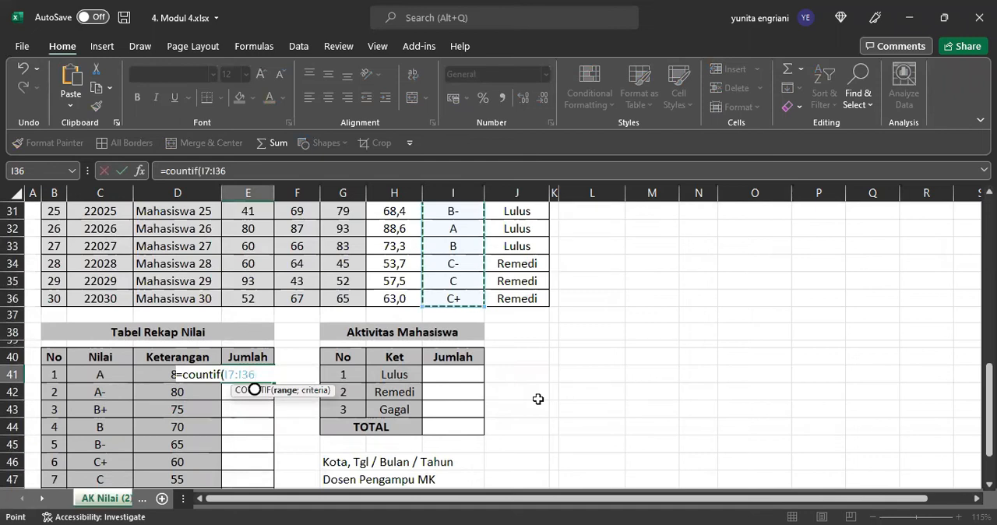
pyautogui.write(';')
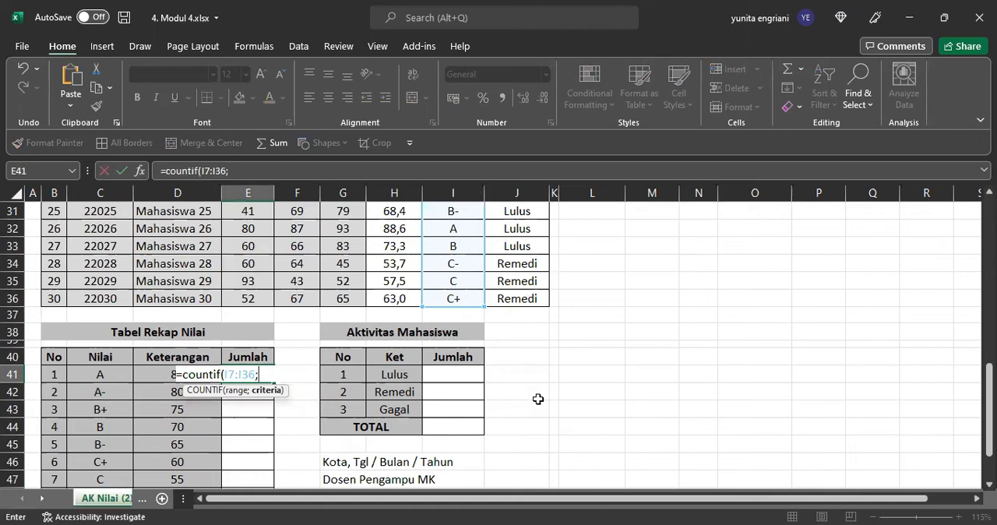
pyautogui.write('"A")')
pyautogui.press('BackSpace')
pyautogui.press('BackSpace')
pyautogui.press('BackSpace')
# Step: Complete the E41 COUNTIF with C41 as the criterion, make its range absolute as $I$7:$I$36, and enter it
pyautogui.click(94, 374)
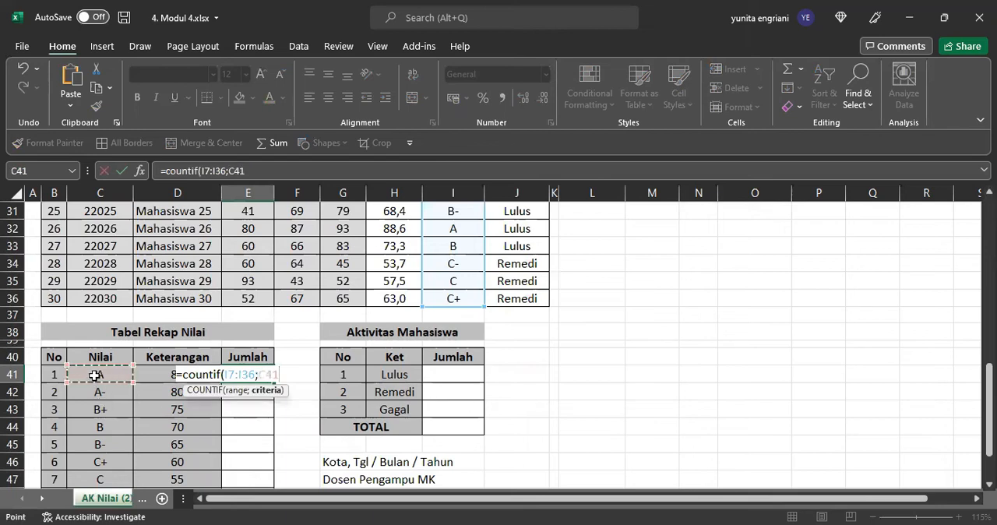
pyautogui.write(')')
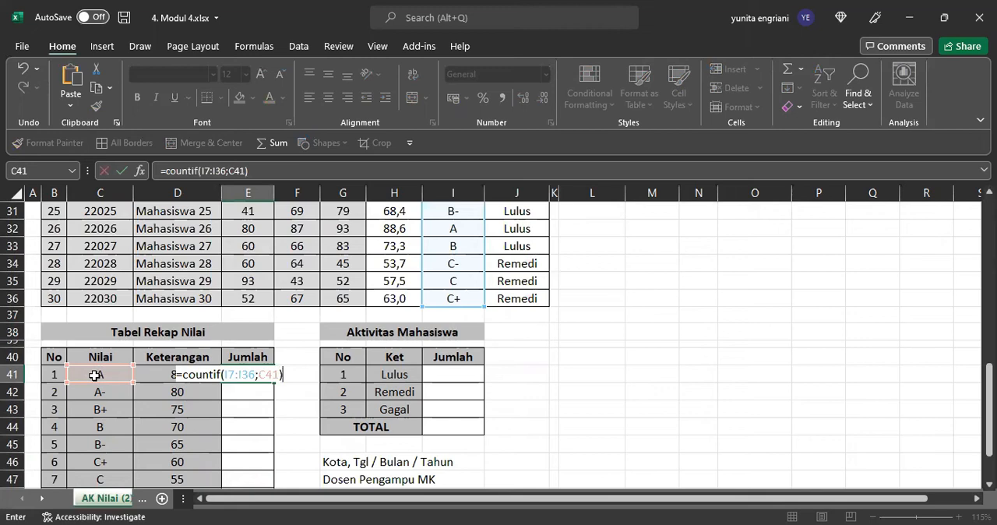
pyautogui.click(228, 375)
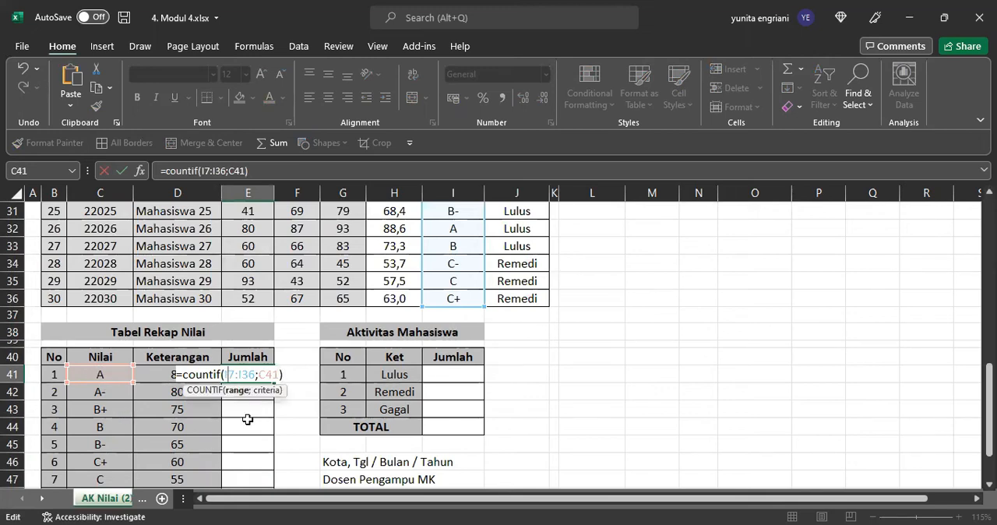
pyautogui.press('F4')
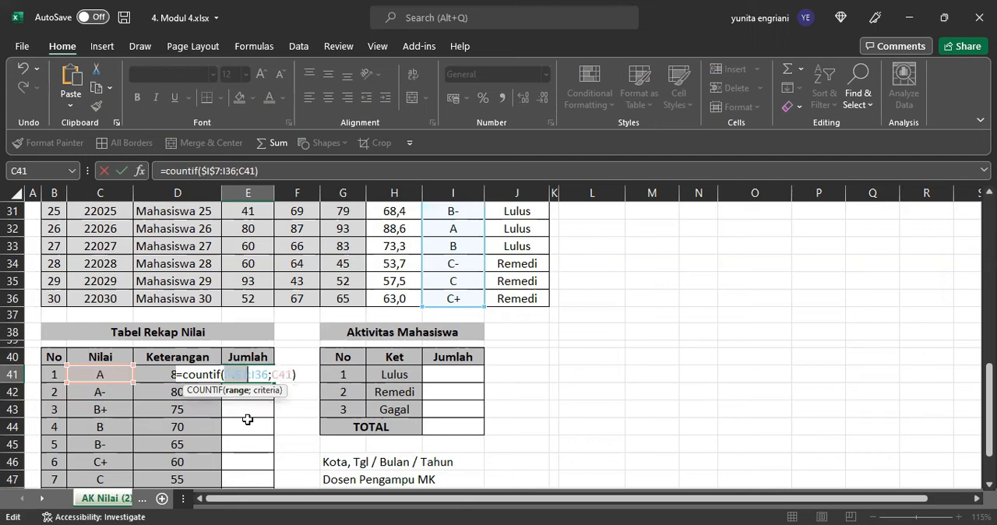
pyautogui.click(262, 374)
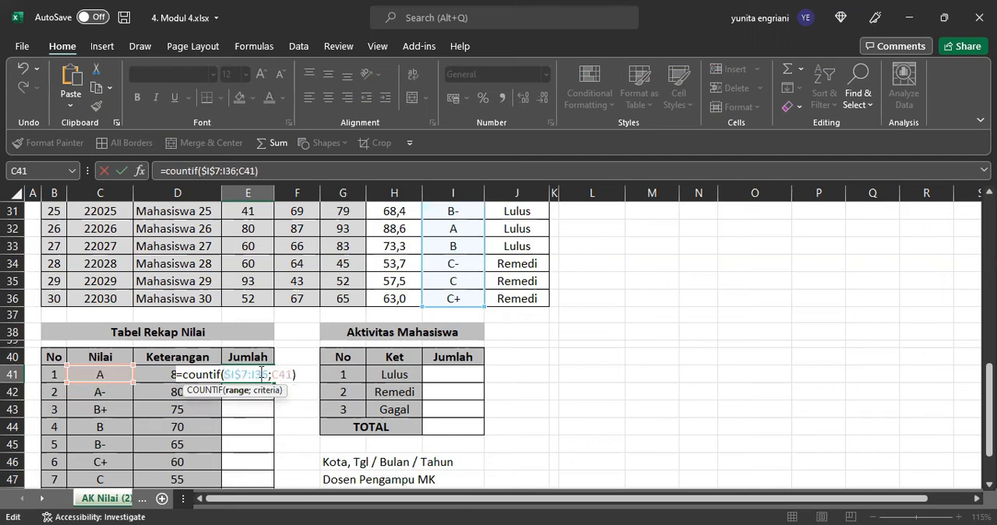
pyautogui.press('F4')
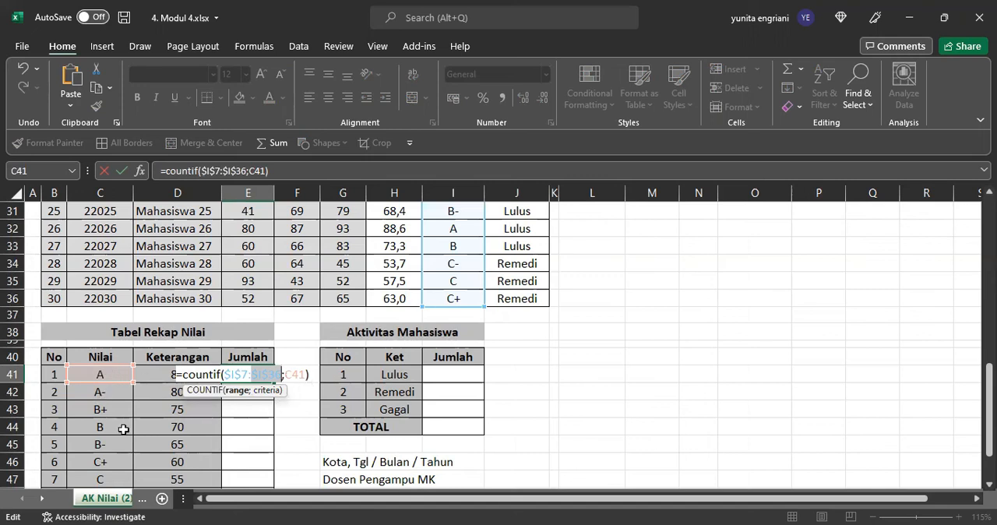
pyautogui.press('Return')
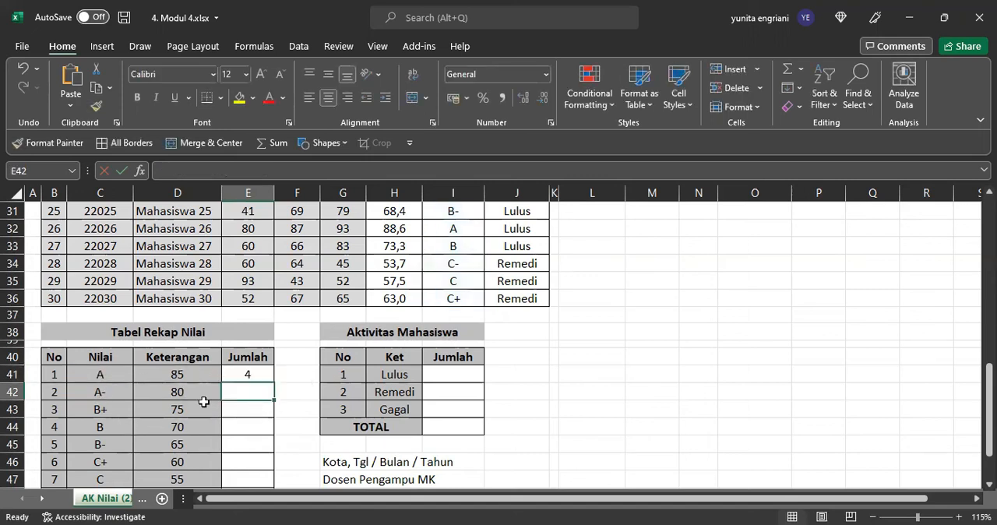
# Step: Fill the E41 COUNTIF formula down to E50 and total E41:E50 with SUM in E51
pyautogui.click(238, 376)
pyautogui.moveTo(275, 382); pyautogui.dragTo(267, 449)
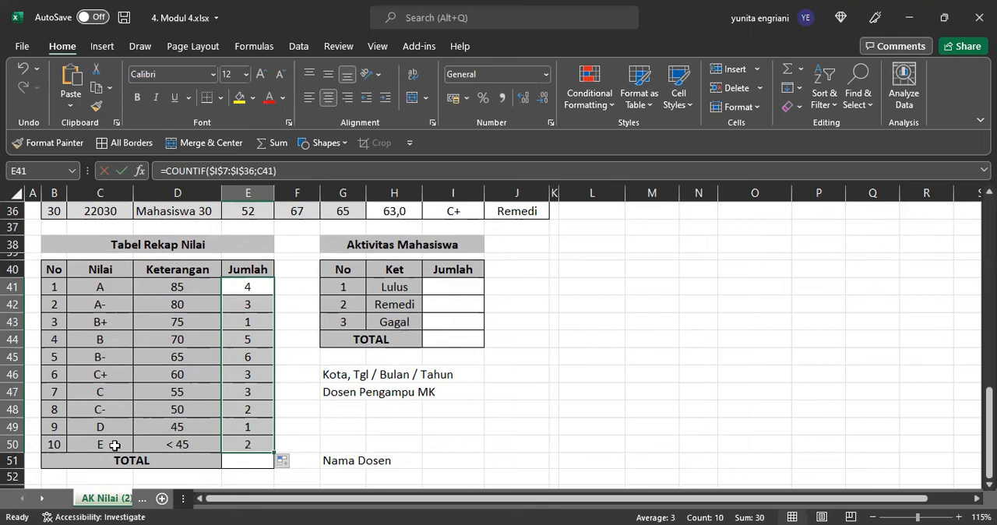
pyautogui.click(251, 461)
pyautogui.click(781, 78)
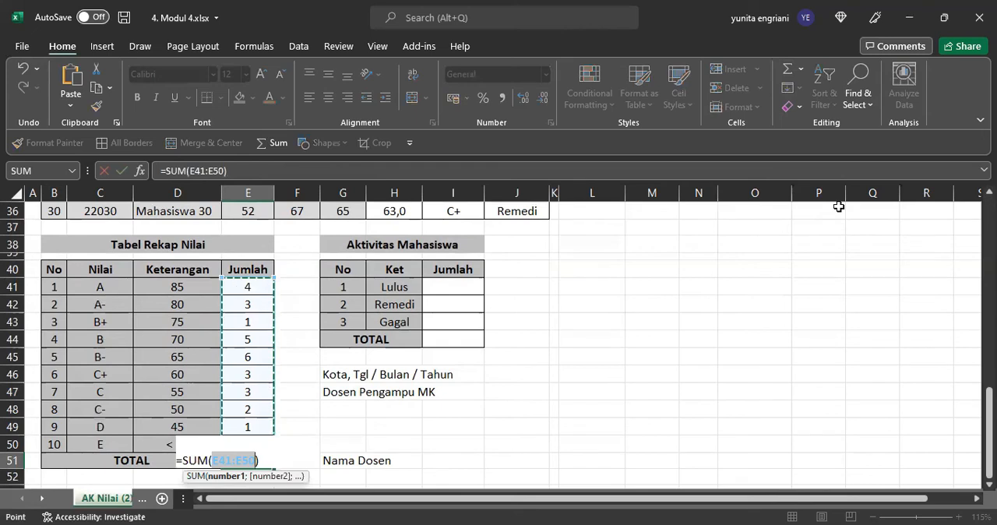
pyautogui.press('Return')
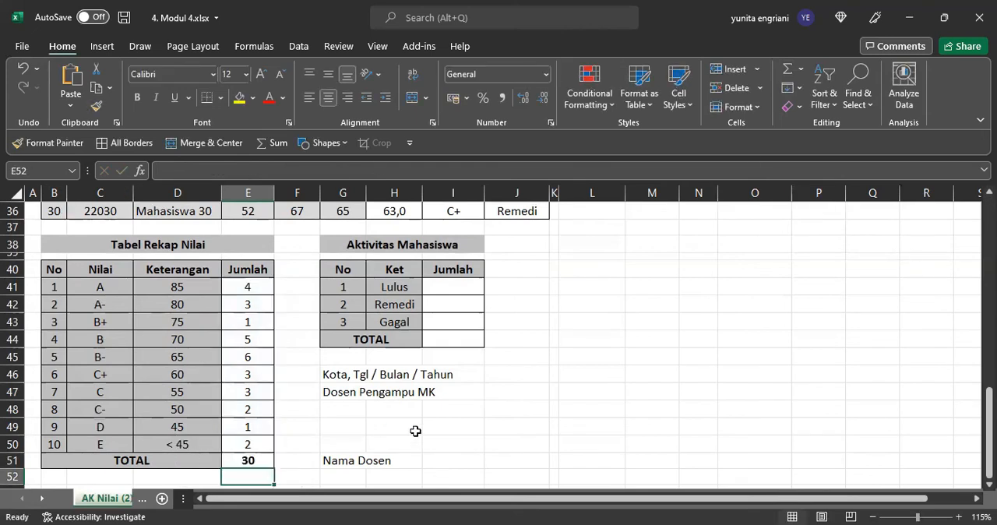
# Step: Enter a COUNTIF formula in I41 of Aktivitas Mahasiswa with the KET cells J7:J36 as the range and H41 as the criterion
pyautogui.click(463, 287)
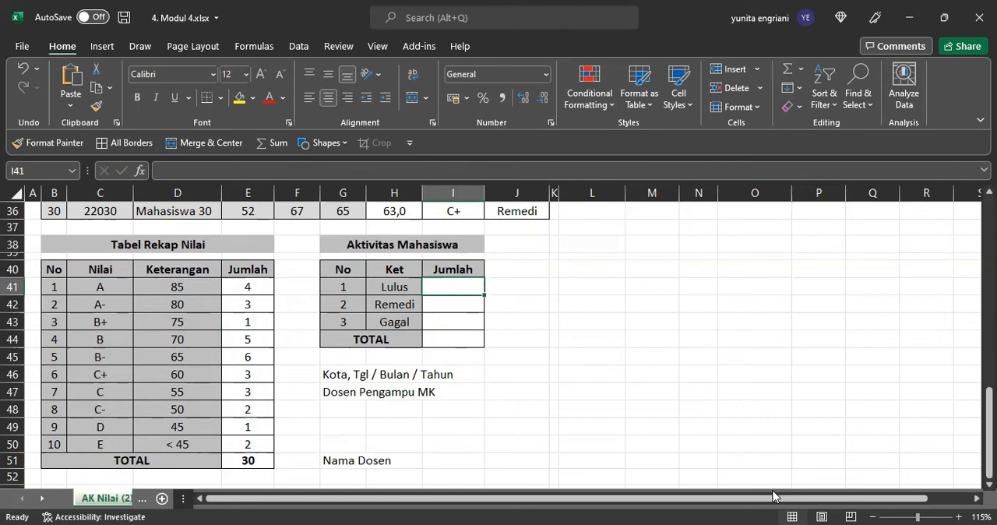
pyautogui.write('=')
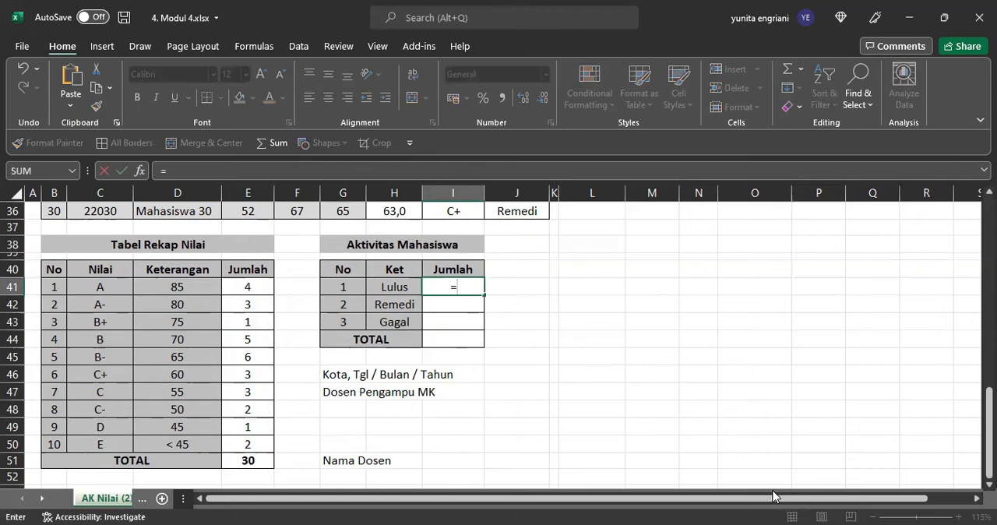
pyautogui.write('countif(')
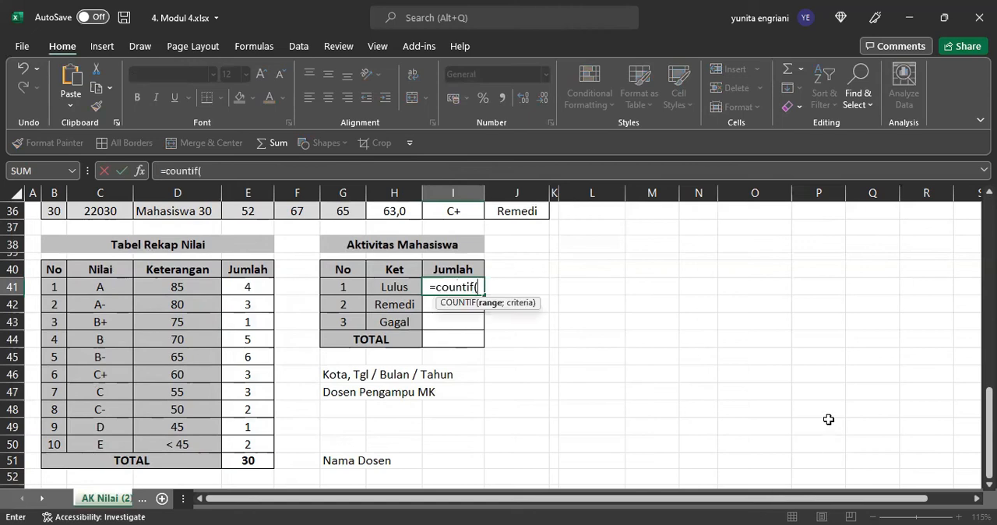
pyautogui.scroll(2, 648, 396)
pyautogui.click(515, 281)
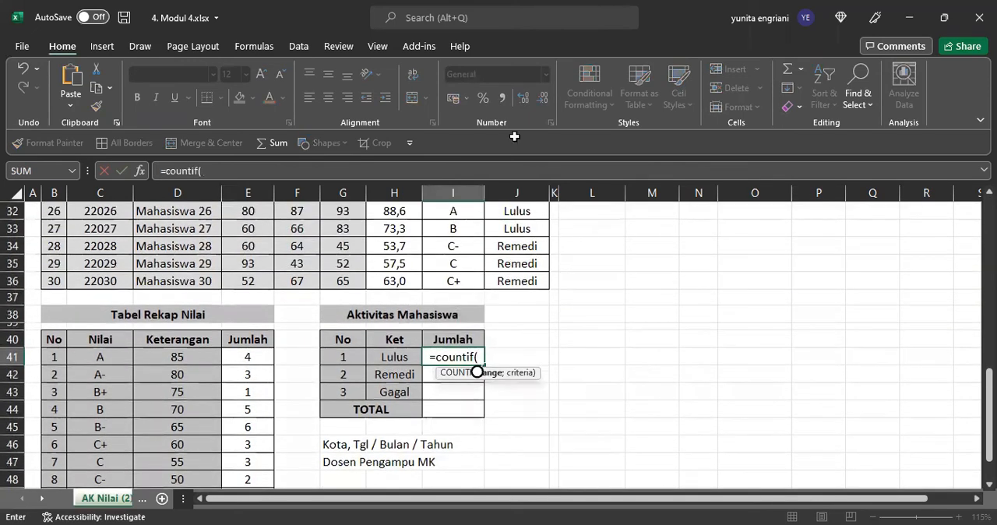
pyautogui.moveTo(515, 168); pyautogui.dragTo(514, 227)
pyautogui.scroll(-9, 405, 341)
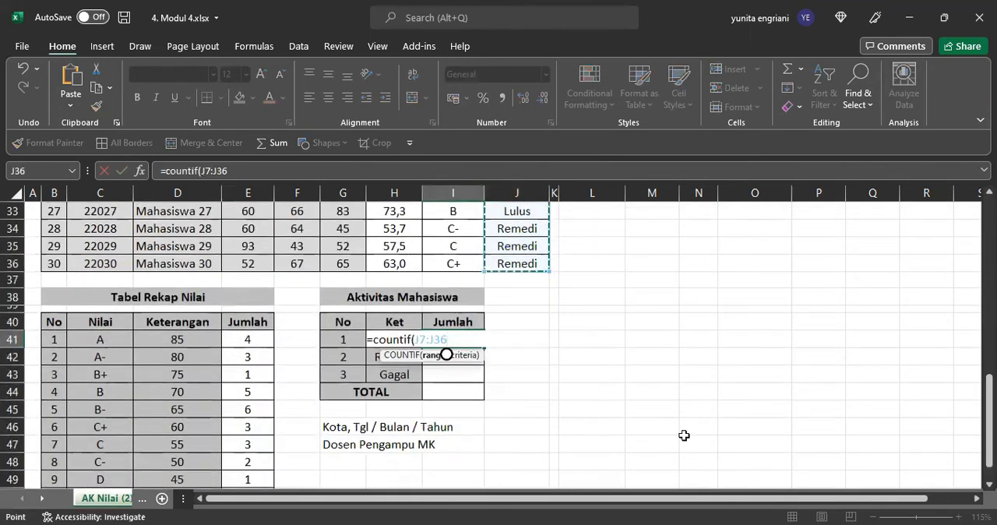
pyautogui.write(';')
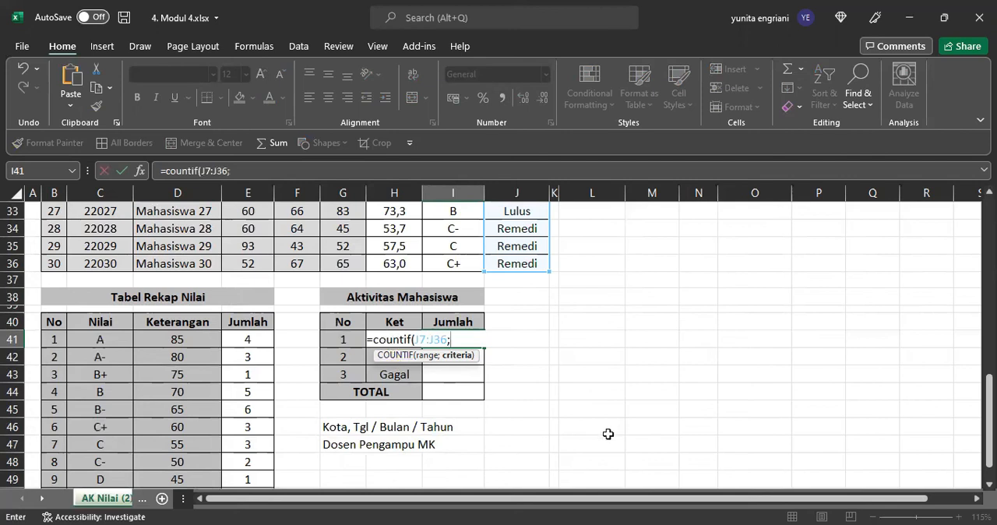
pyautogui.write('H')
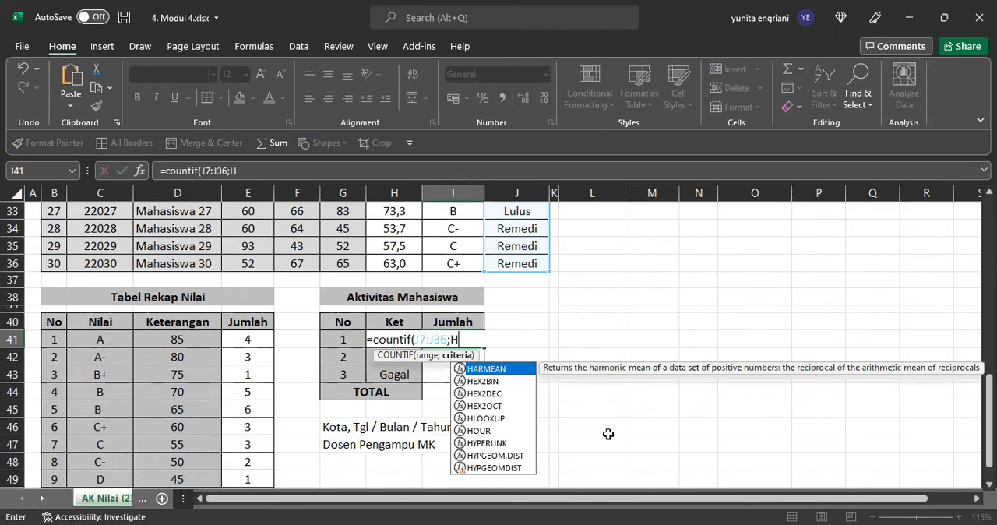
pyautogui.write('41)')
pyautogui.press('Return')
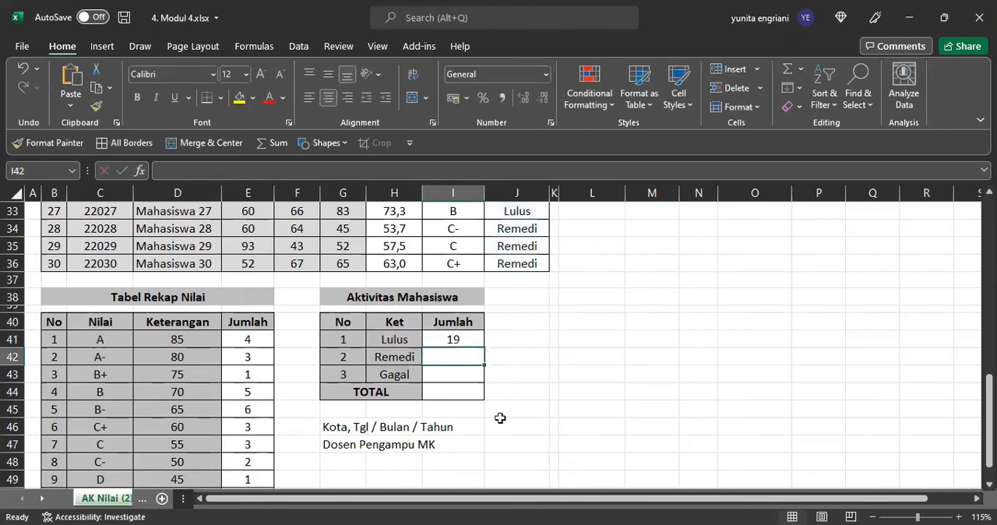
# Step: Make the range of the I41 COUNTIF formula absolute as $J$7:$J$36
pyautogui.click(460, 337)
pyautogui.doubleClick(460, 336)
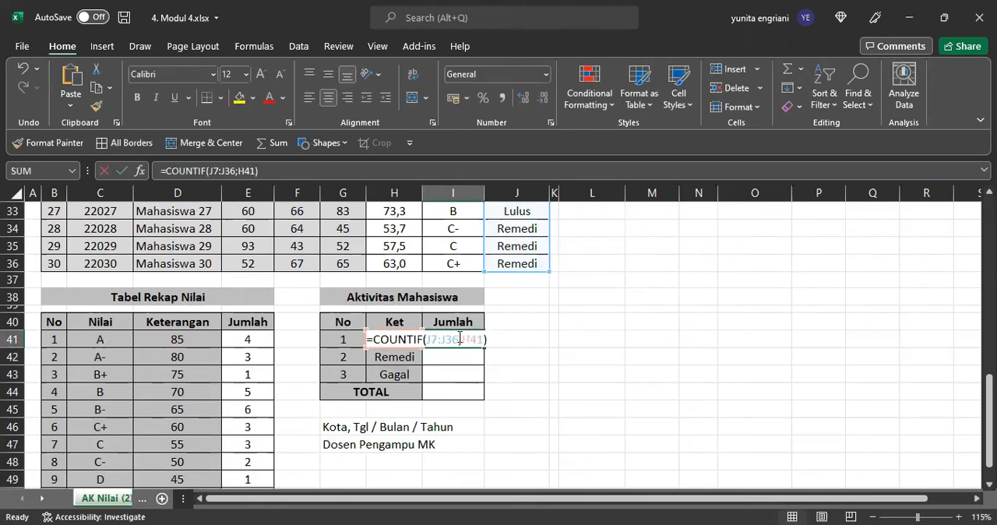
pyautogui.click(433, 339)
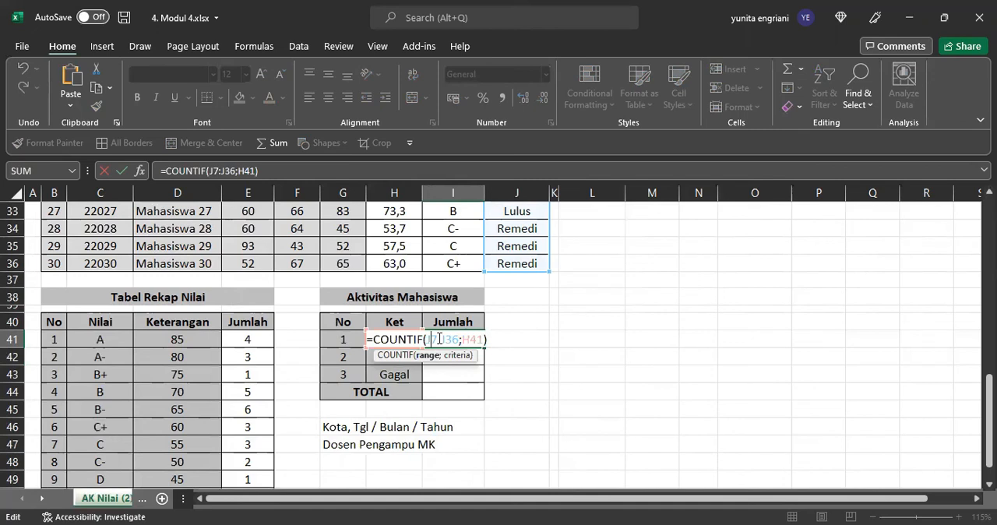
pyautogui.press('F4')
pyautogui.click(463, 339)
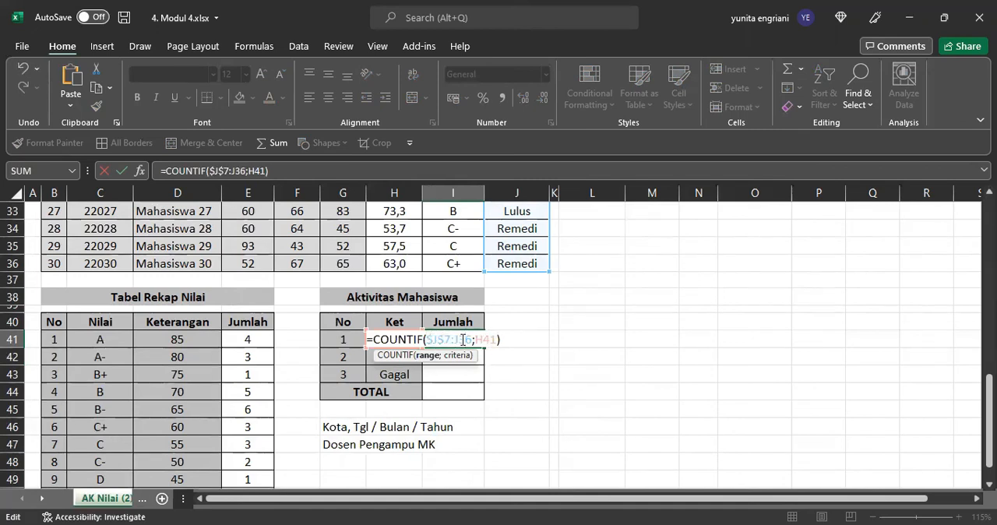
pyautogui.press('F4')
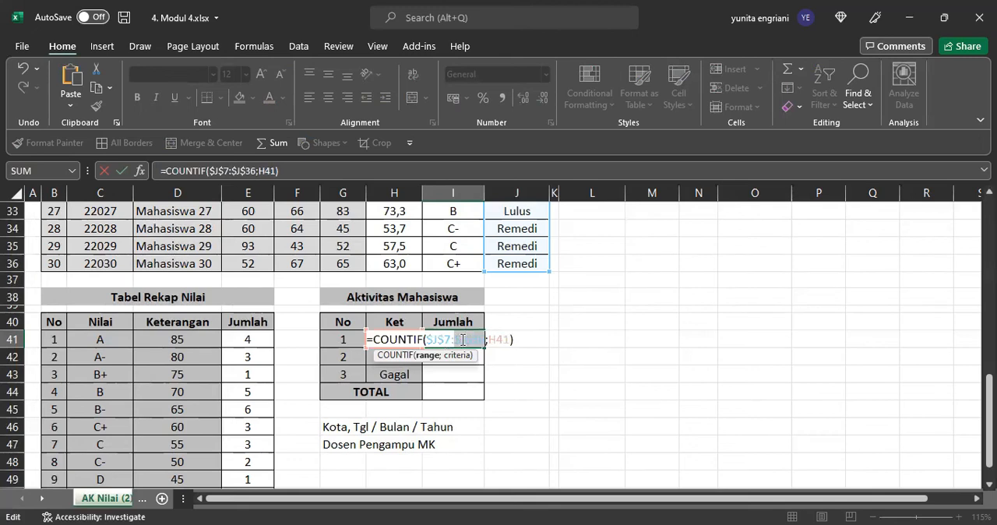
pyautogui.press('Return')
# Step: Fill the I41 COUNTIF formula down to I43 and total I41:I43 with SUM in I44
pyautogui.click(457, 338)
pyautogui.moveTo(483, 348); pyautogui.dragTo(483, 381)
pyautogui.click(463, 391)
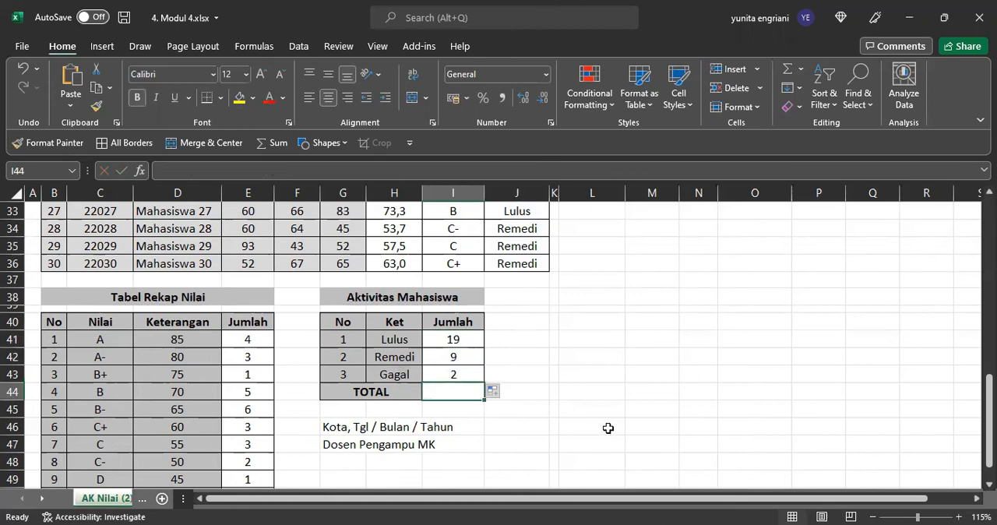
pyautogui.click(787, 77)
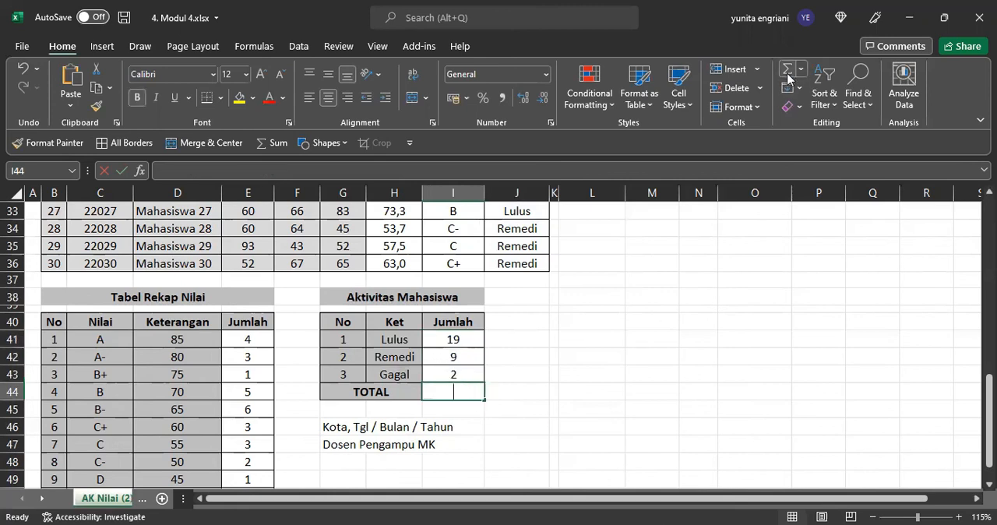
pyautogui.press('Return')
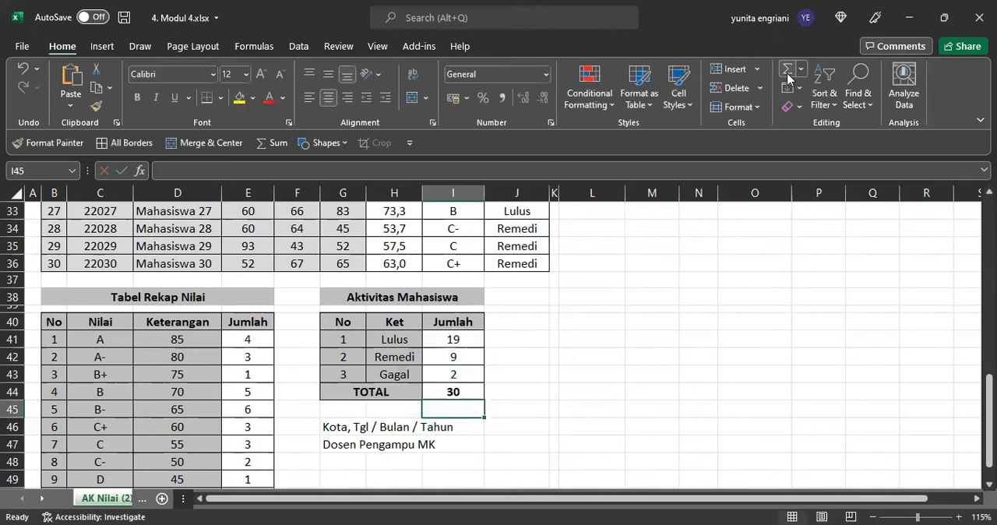
pyautogui.scroll(10, 429, 356)
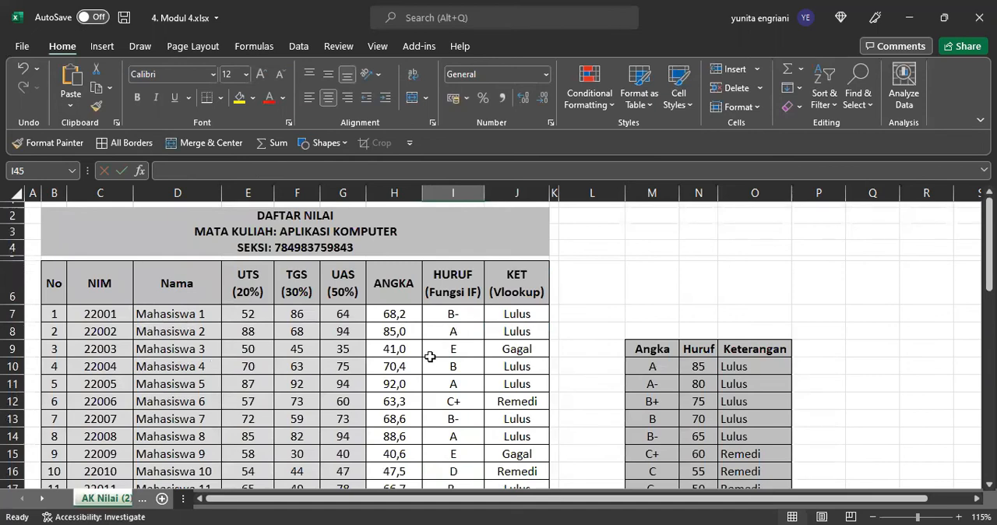
pyautogui.scroll(-5, 429, 356)
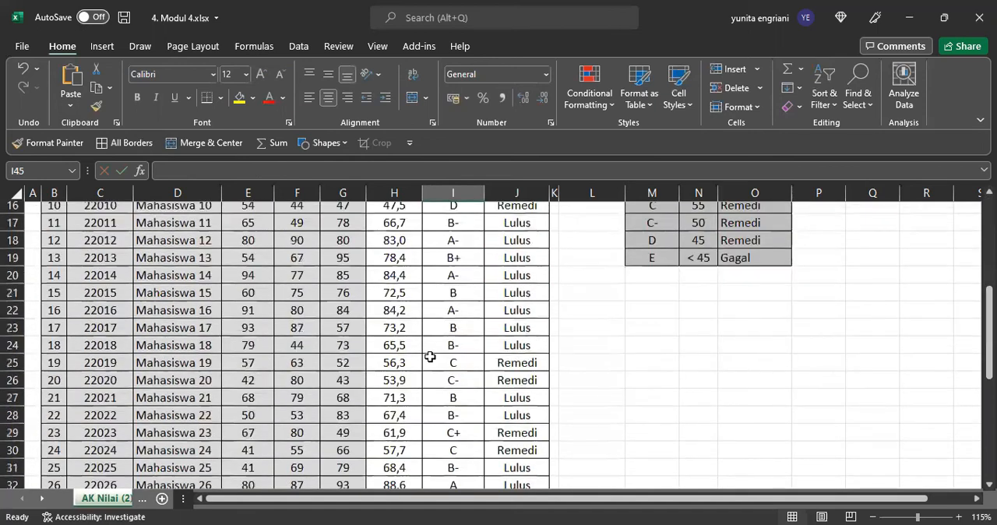
pyautogui.scroll(5, 429, 356)
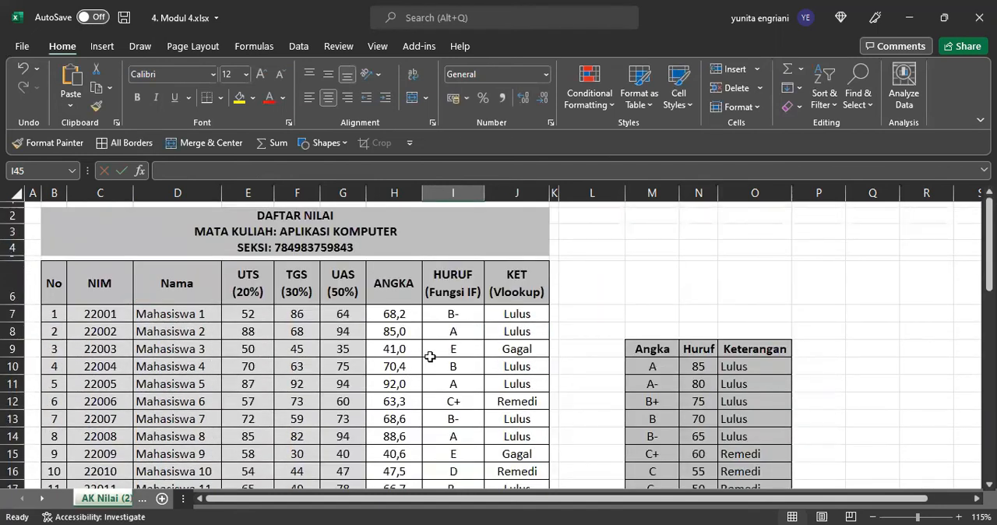
pyautogui.scroll(-4, 430, 356)
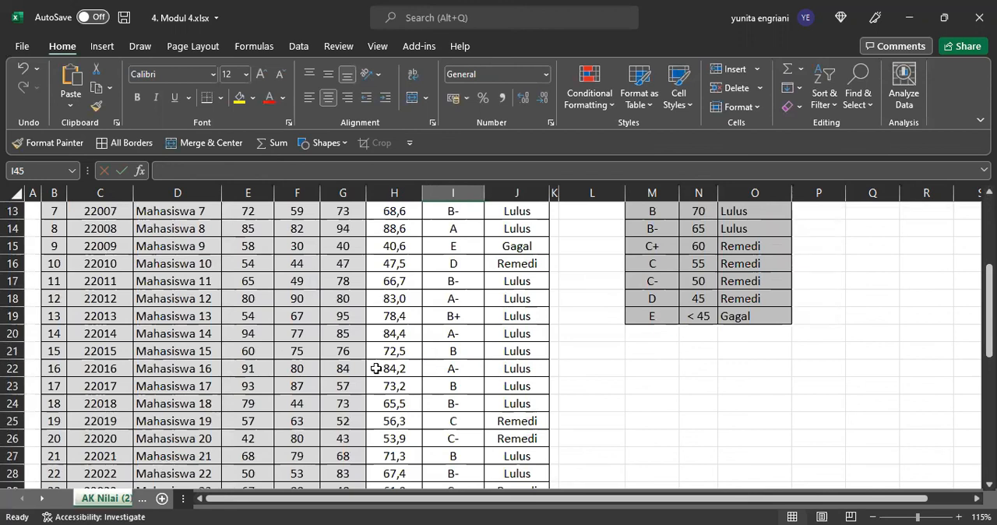
pyautogui.scroll(4, 326, 375)
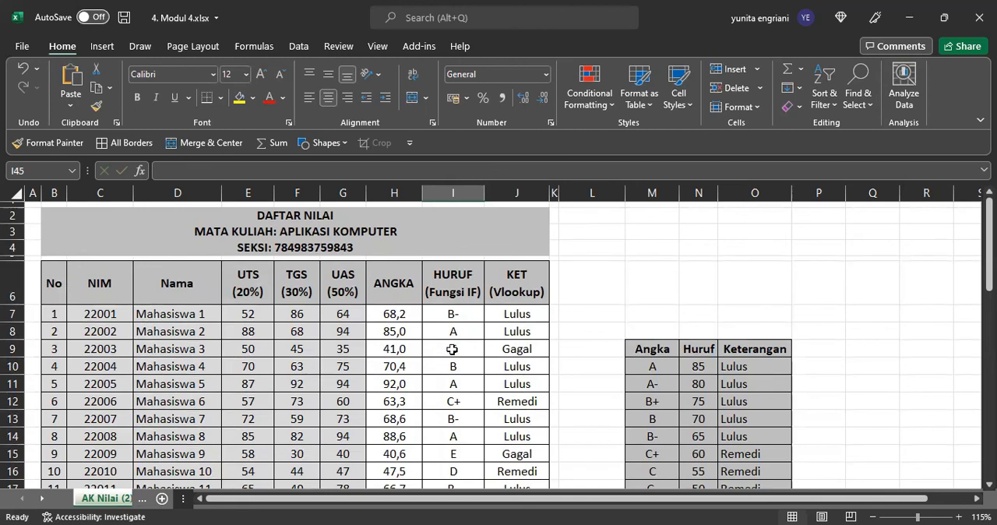
# Step: Try a UAS score of 90 for Mahasiswa 3 in G9 to test the formulas, and undo the change
pyautogui.click(347, 352)
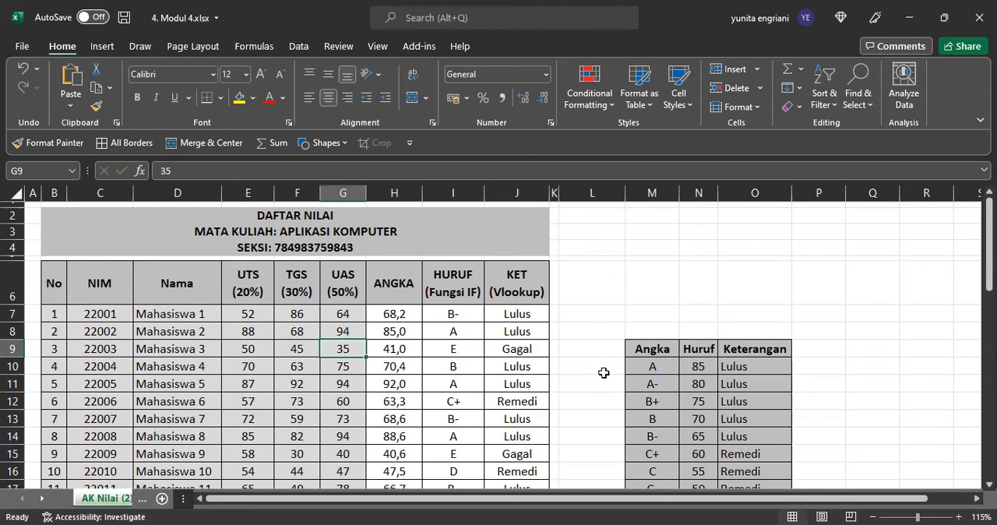
pyautogui.write('90')
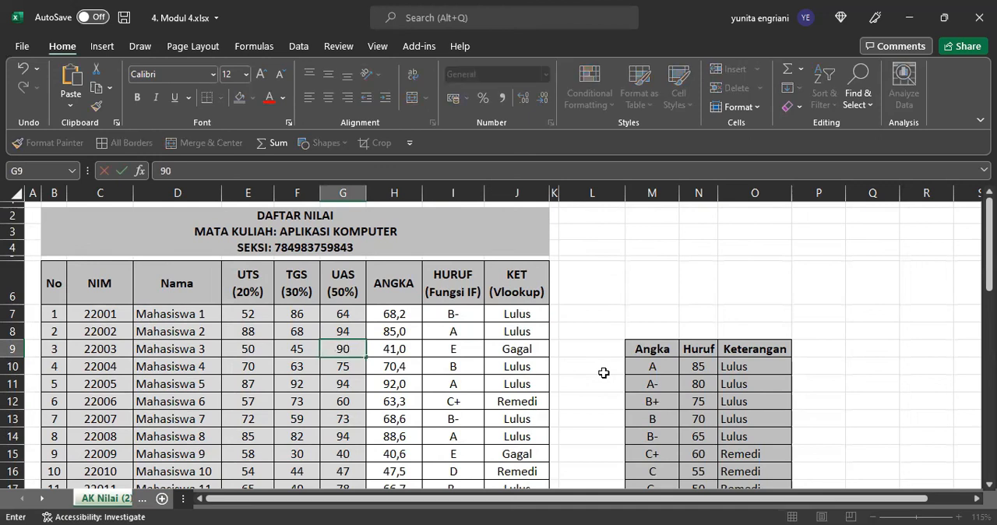
pyautogui.press('Return')
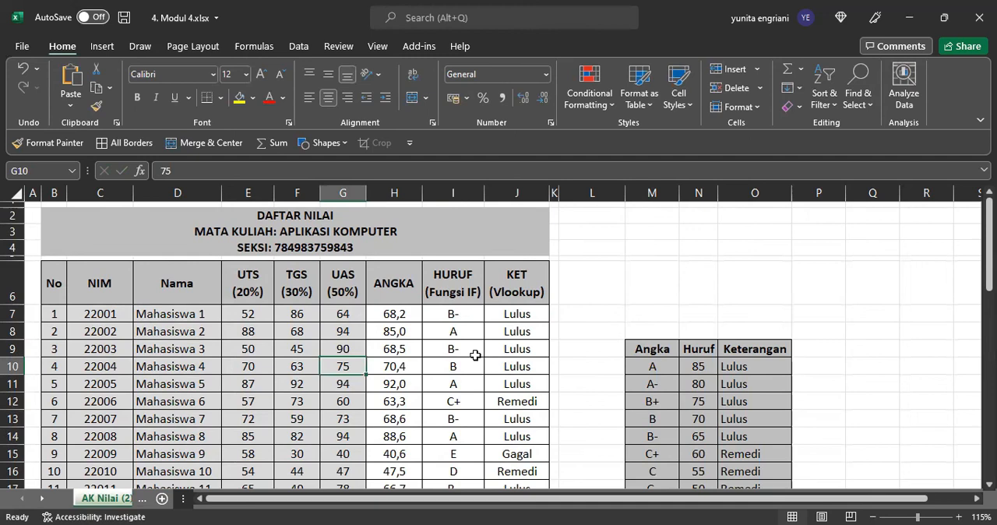
pyautogui.hotkey('ctrl', 'z')
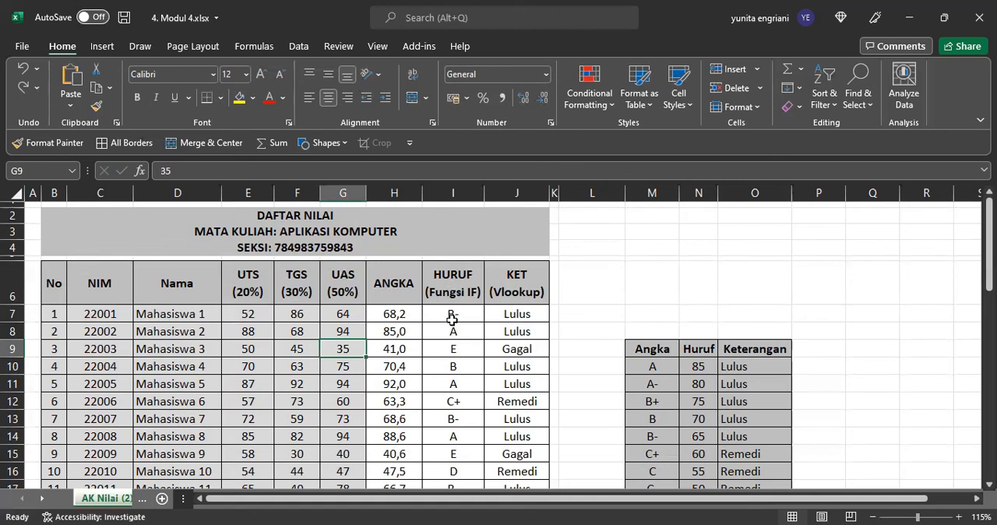
pyautogui.scroll(-1, 520, 321)
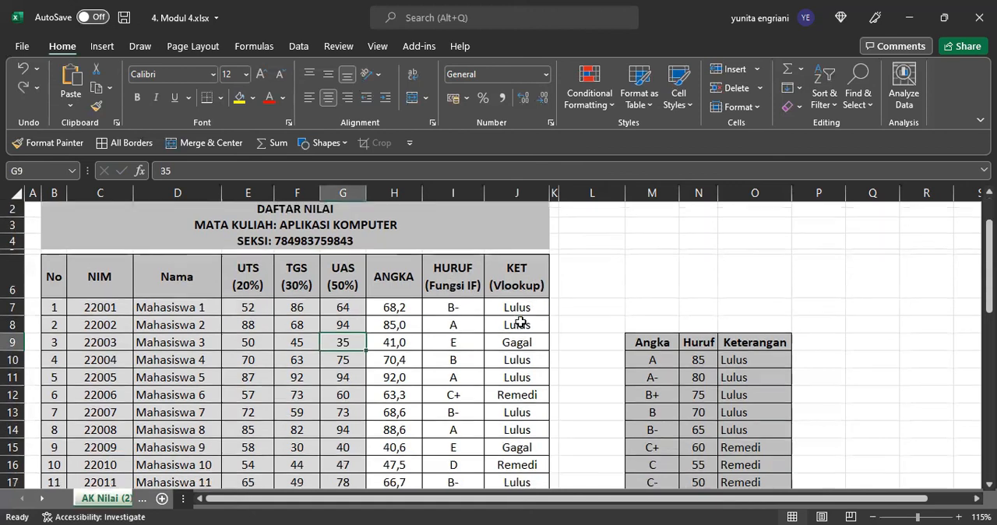
pyautogui.scroll(-10, 521, 322)
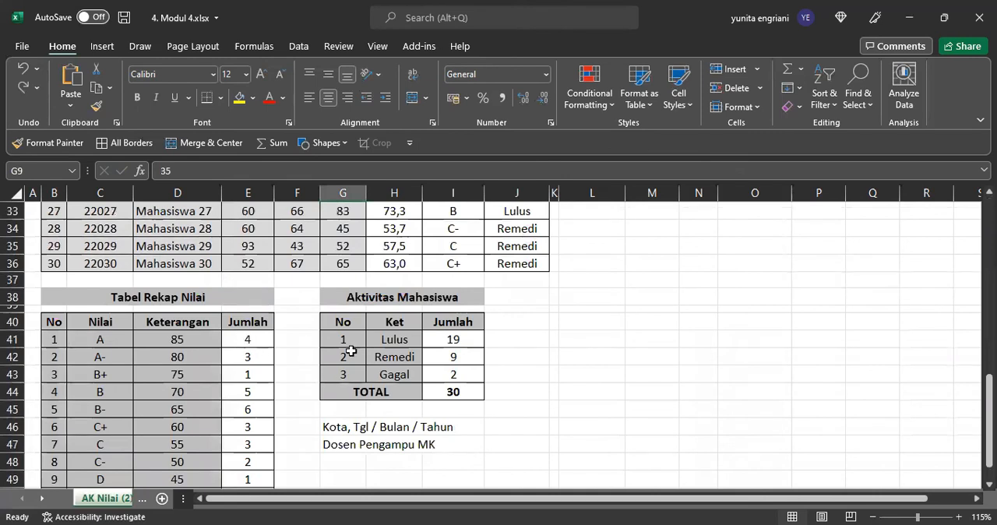
pyautogui.scroll(10, 351, 351)
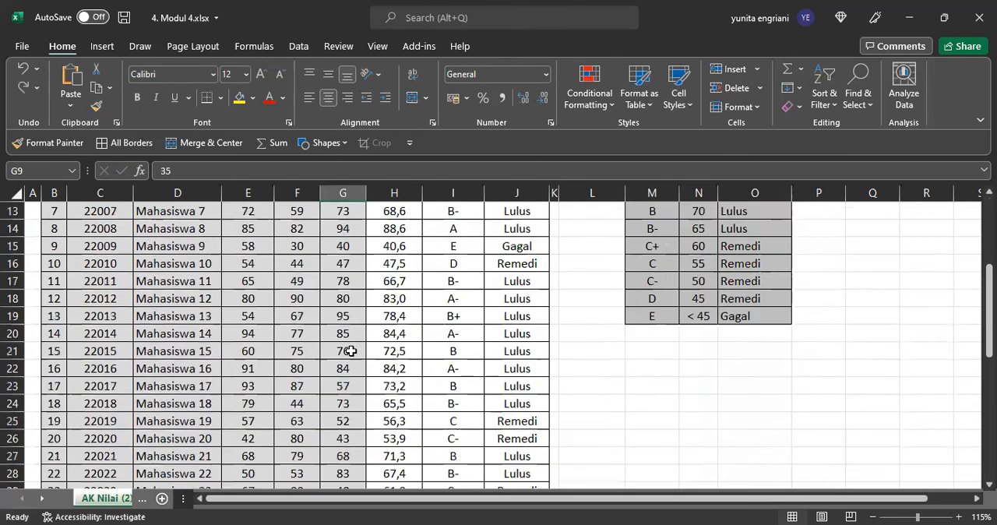